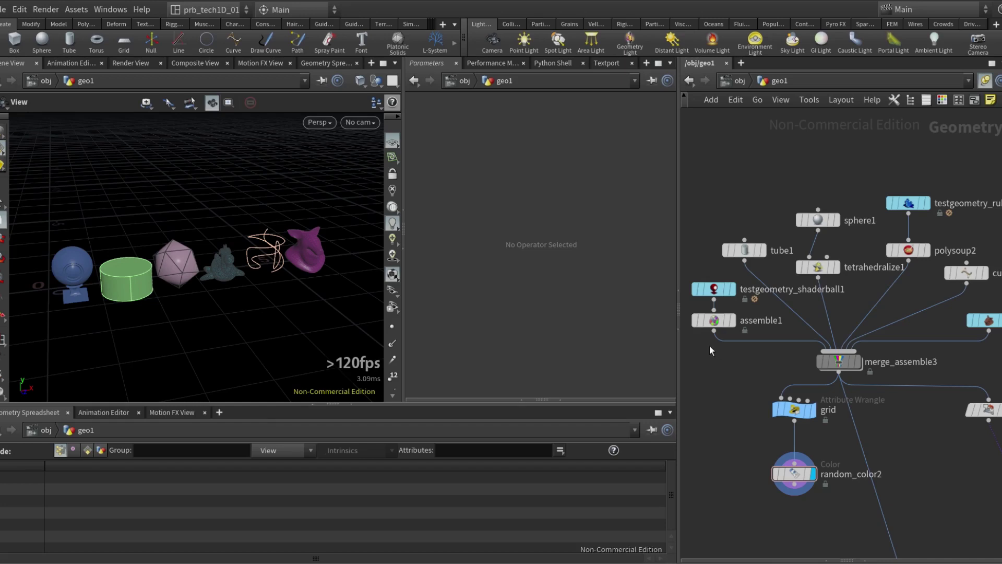
Select assemble1, tetrahedralize1 and tube1, wire them into a temporary merge1, then cut it.
{"action": "left_click", "coordinate": [714, 320]}
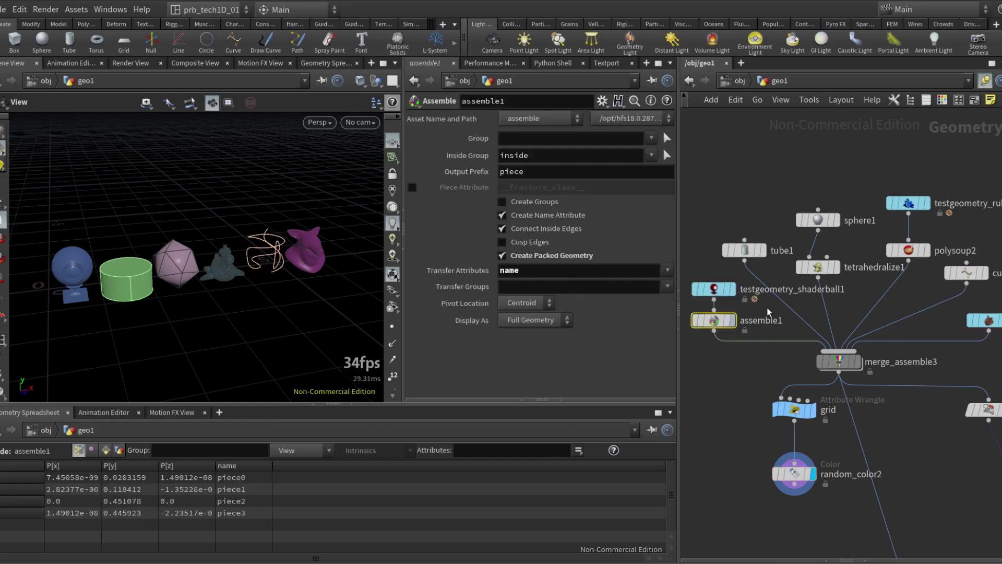
{"action": "left_click", "coordinate": [822, 267], "text": "shift"}
{"action": "left_click", "coordinate": [744, 250], "text": "shift"}
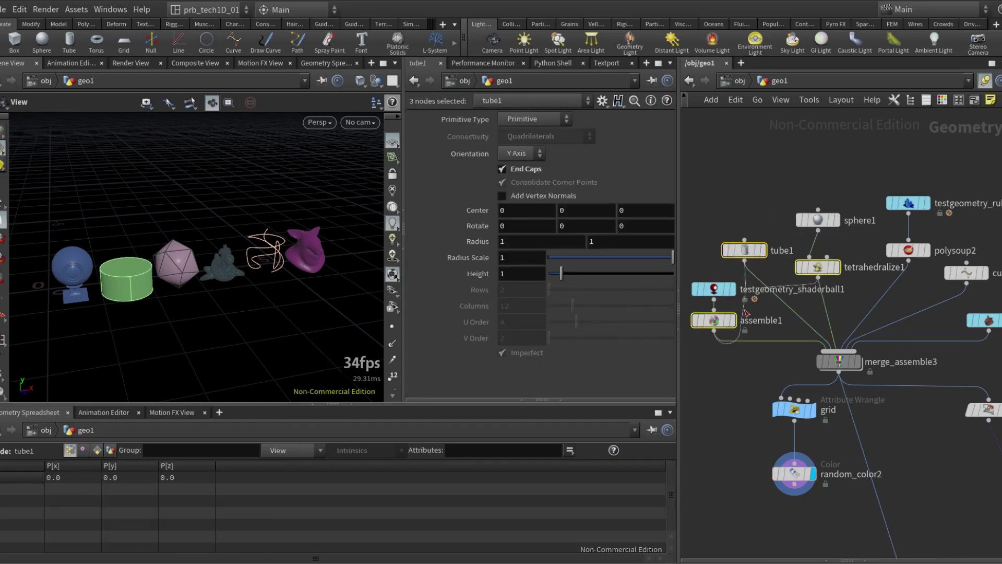
{"action": "left_click_drag", "start_coordinate": [714, 330], "coordinate": [716, 388]}
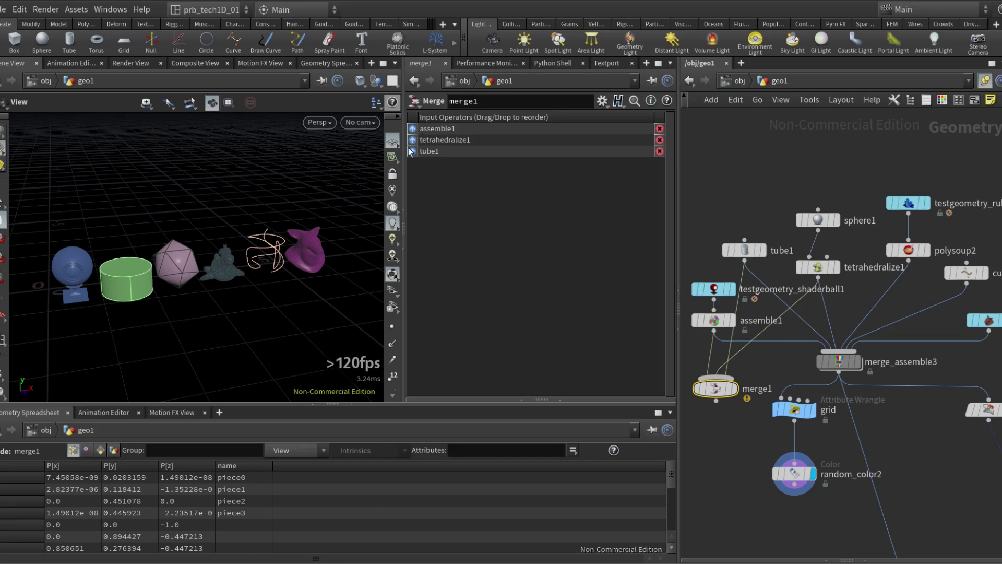
{"action": "key", "text": "ctrl+x"}
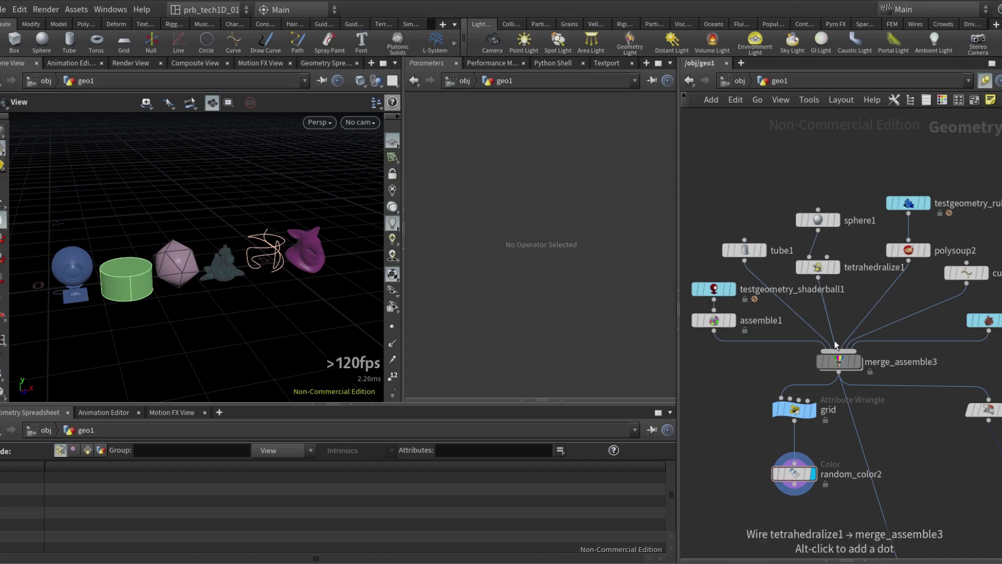
Show merge_assemble3's points and sort them by index, ending ascending from 0 to 5.
{"action": "left_click", "coordinate": [842, 363]}
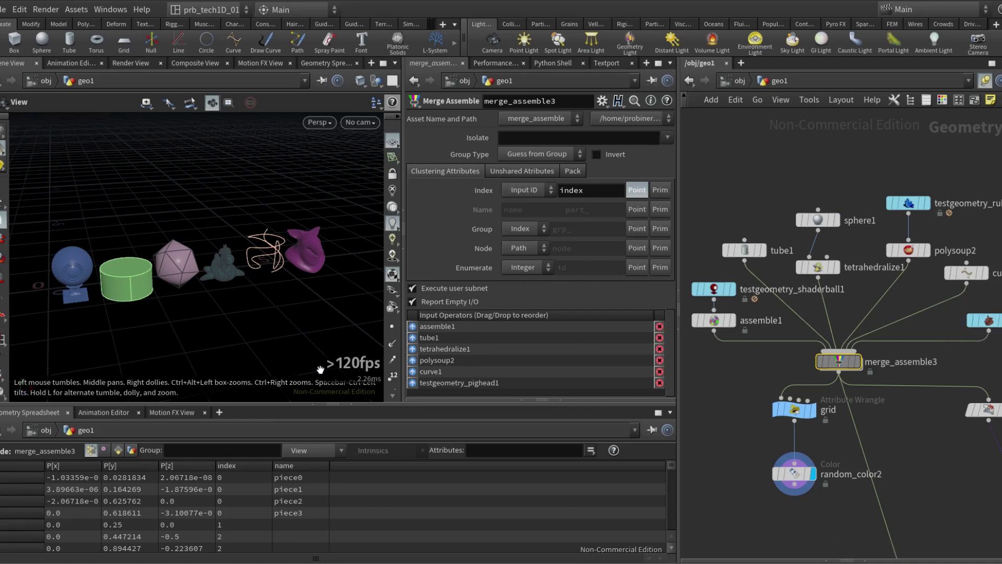
{"action": "left_click", "coordinate": [233, 465]}
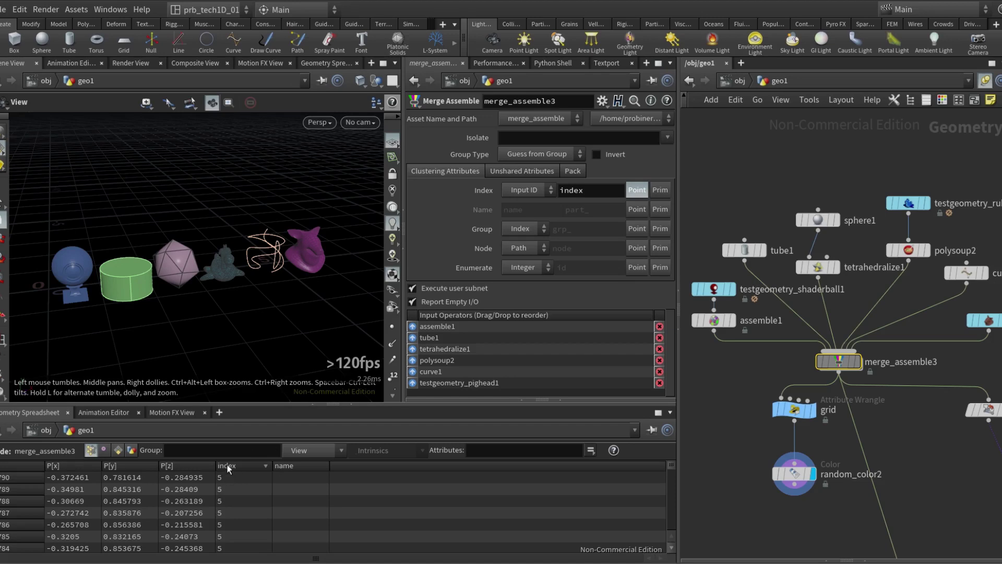
{"action": "left_click", "coordinate": [227, 465]}
{"action": "left_click", "coordinate": [231, 465]}
{"action": "left_click", "coordinate": [231, 466]}
Pan to copytopoints2 and inspect its settings, which copy pieces by the index attribute.
{"action": "scroll", "coordinate": [747, 468], "scroll_direction": "down", "scroll_amount": 5}
{"action": "scroll", "coordinate": [747, 469], "scroll_direction": "right", "scroll_amount": 3}
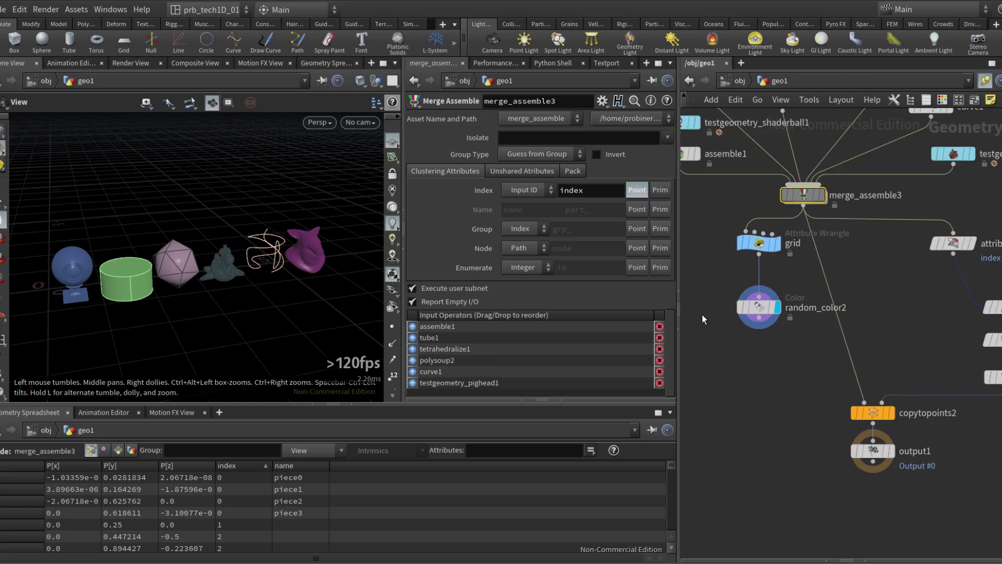
{"action": "left_click", "coordinate": [816, 392]}
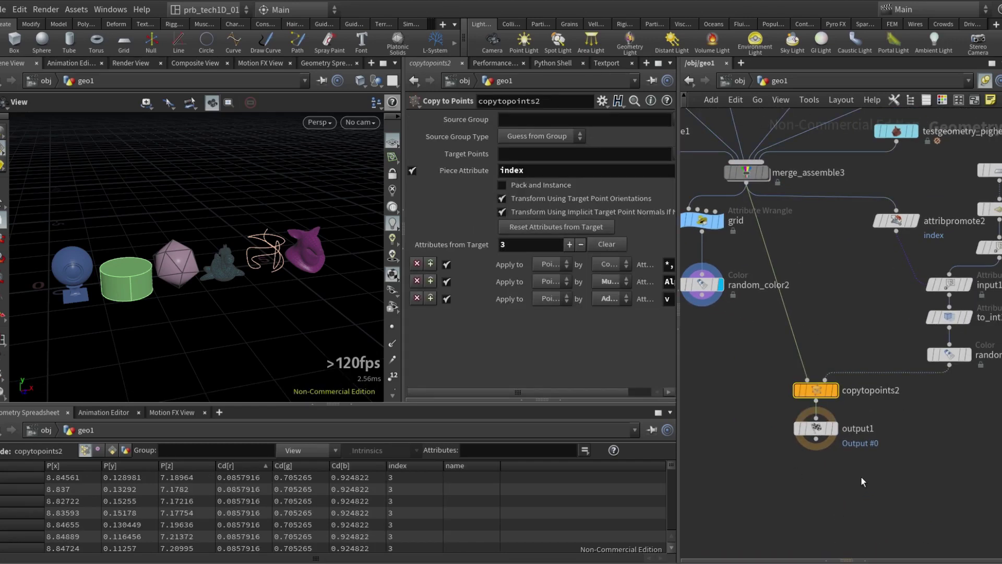
{"action": "scroll", "coordinate": [860, 476], "scroll_direction": "down", "scroll_amount": 3}
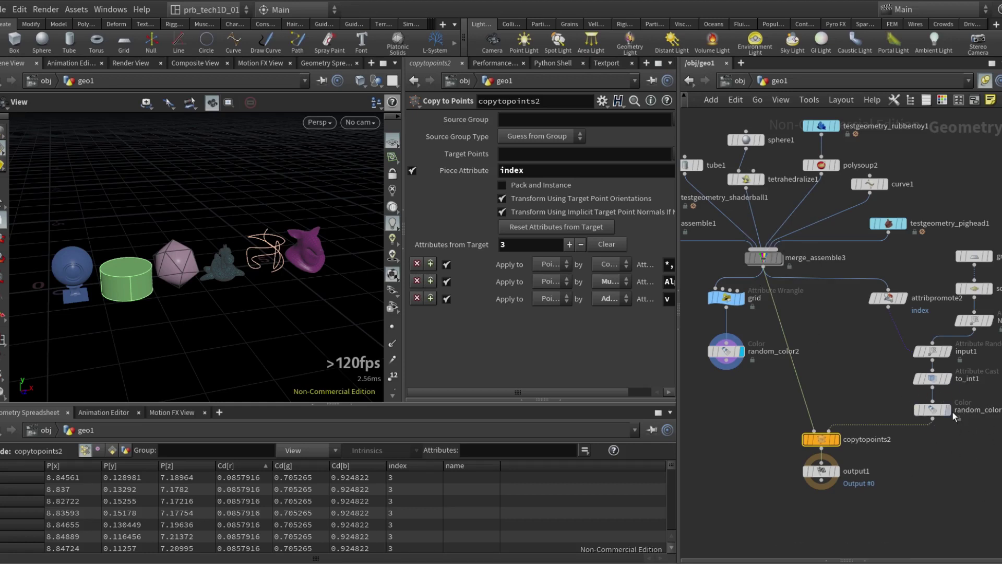
Display the random_color1 point grid and sort its points by index.
{"action": "left_click", "coordinate": [946, 410]}
{"action": "left_click", "coordinate": [933, 410]}
{"action": "left_click_drag", "start_coordinate": [234, 270], "coordinate": [232, 246]}
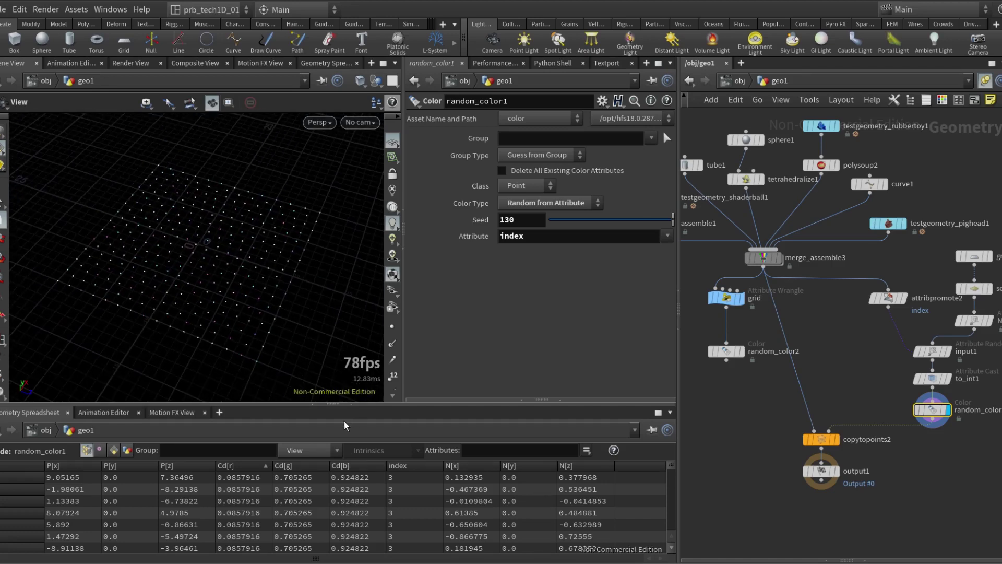
{"action": "left_click", "coordinate": [404, 465]}
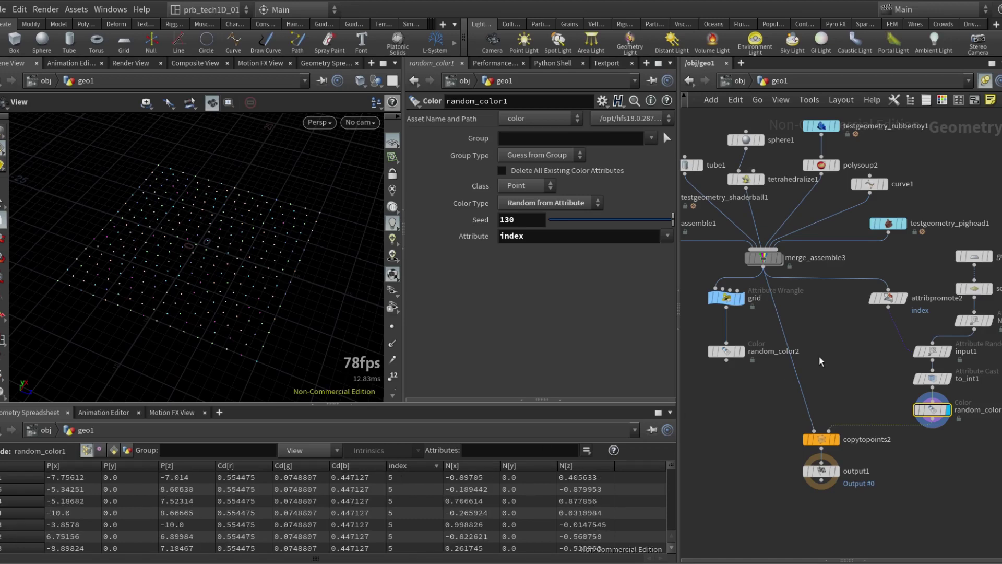
Display merge_assemble3's merged geometry and frame it in the viewport.
{"action": "left_click", "coordinate": [779, 257]}
{"action": "left_click", "coordinate": [763, 257]}
{"action": "key", "text": "g"}
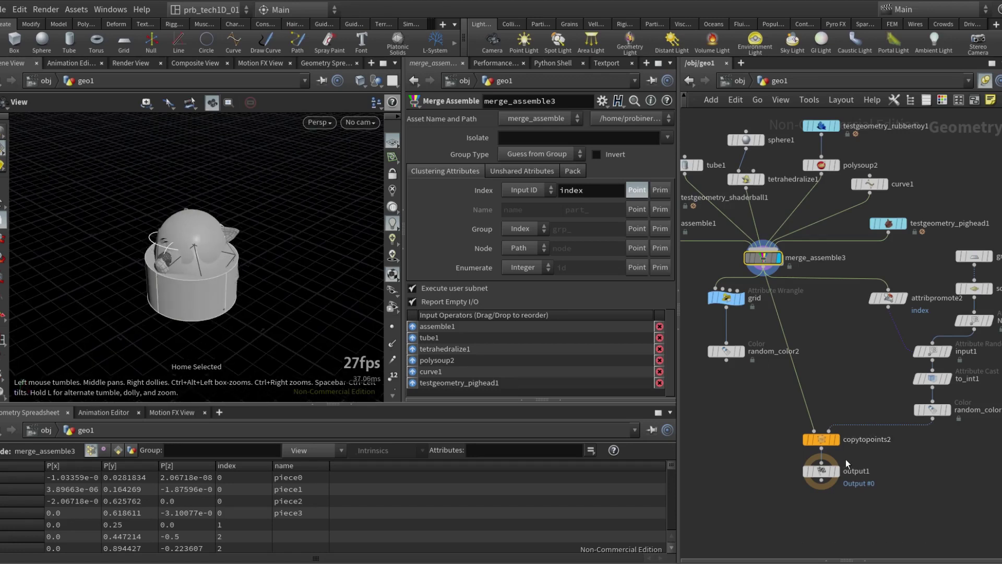
Display output1, frame the coloured copies across the grid, and orbit around them.
{"action": "left_click", "coordinate": [823, 473]}
{"action": "key", "text": "f"}
{"action": "left_click_drag", "start_coordinate": [207, 266], "coordinate": [282, 282]}
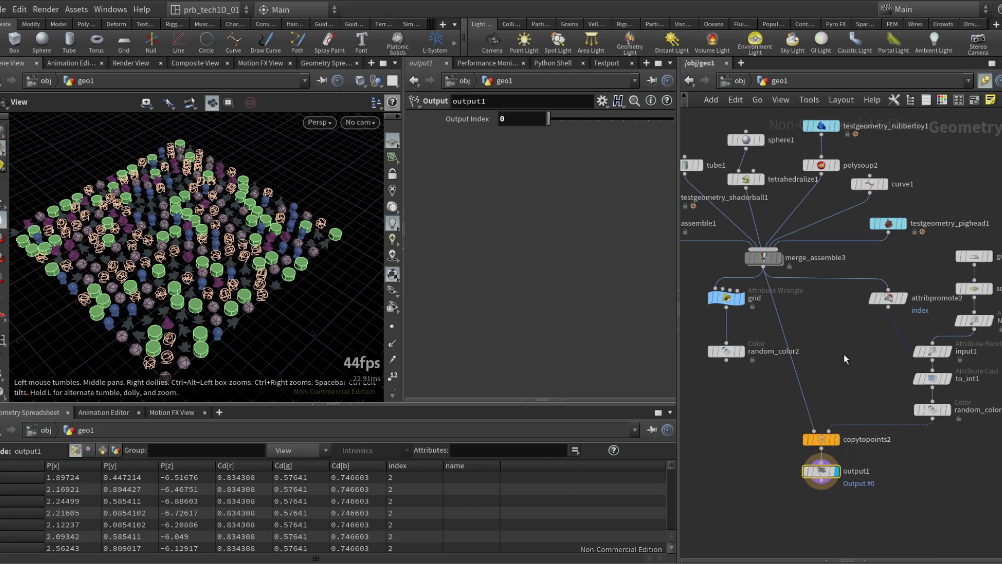
Add an Attribute Create node, attribcreate1, fed by assemble1.
{"action": "middle_click_drag", "start_coordinate": [844, 371], "coordinate": [883, 399]}
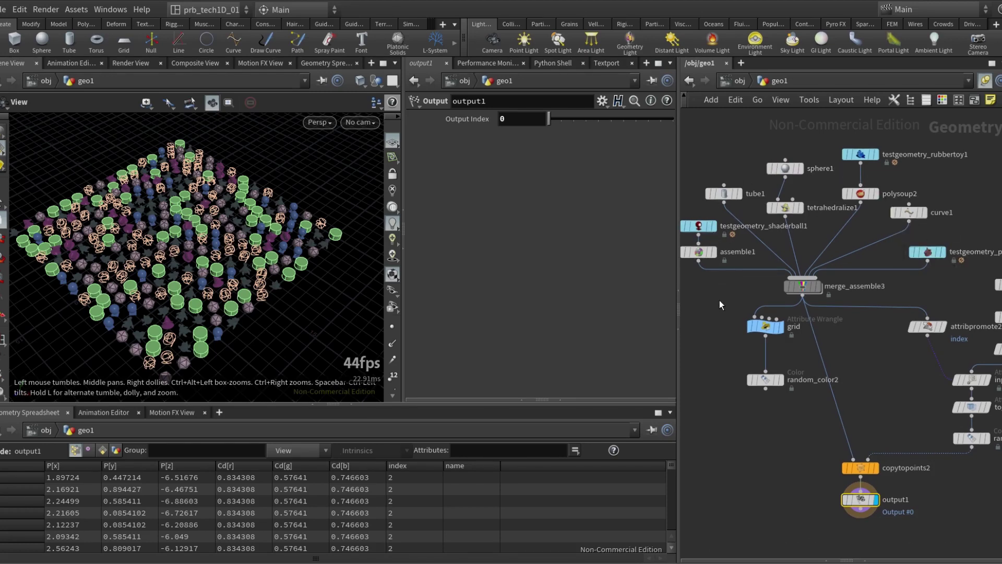
{"action": "key", "text": "Tab"}
{"action": "type", "text": "att"}
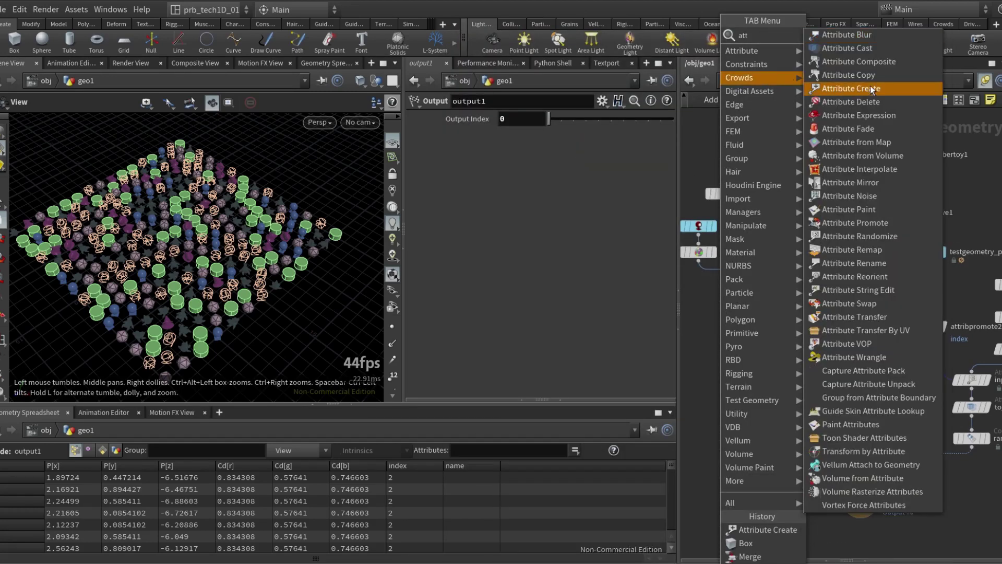
{"action": "left_click", "coordinate": [879, 85]}
{"action": "left_click", "coordinate": [731, 284]}
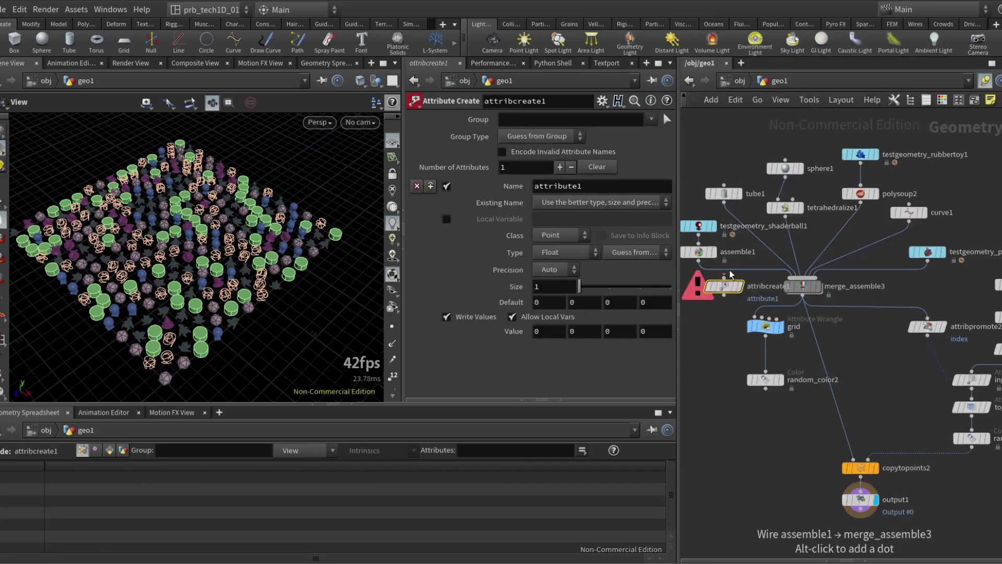
{"action": "left_click_drag", "start_coordinate": [723, 278], "coordinate": [759, 253]}
Add attribcreate2 on tube1 with value 1, and a duplicate attribcreate3 fed by tetrahedralize1.
{"action": "left_click", "coordinate": [760, 245]}
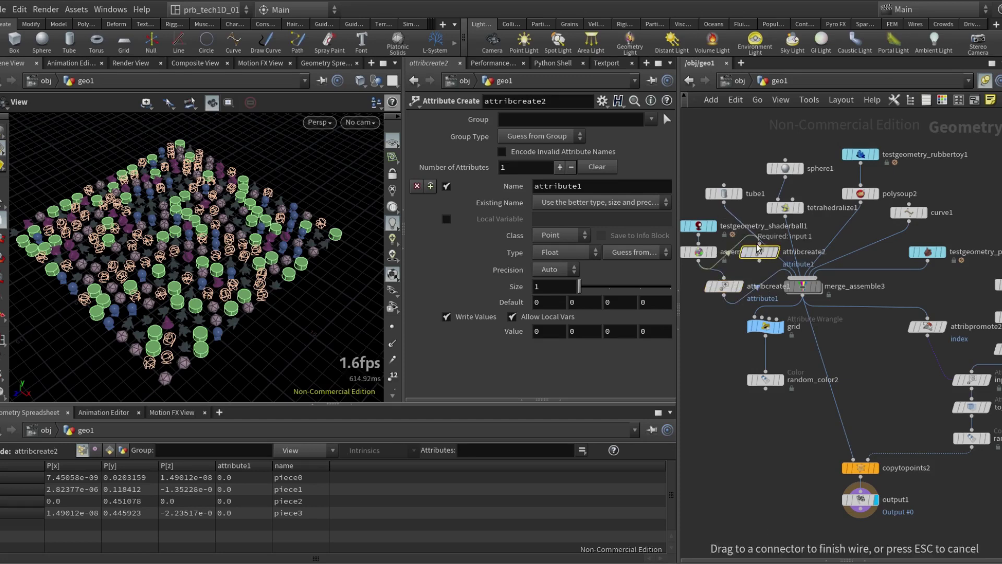
{"action": "left_click", "coordinate": [724, 200]}
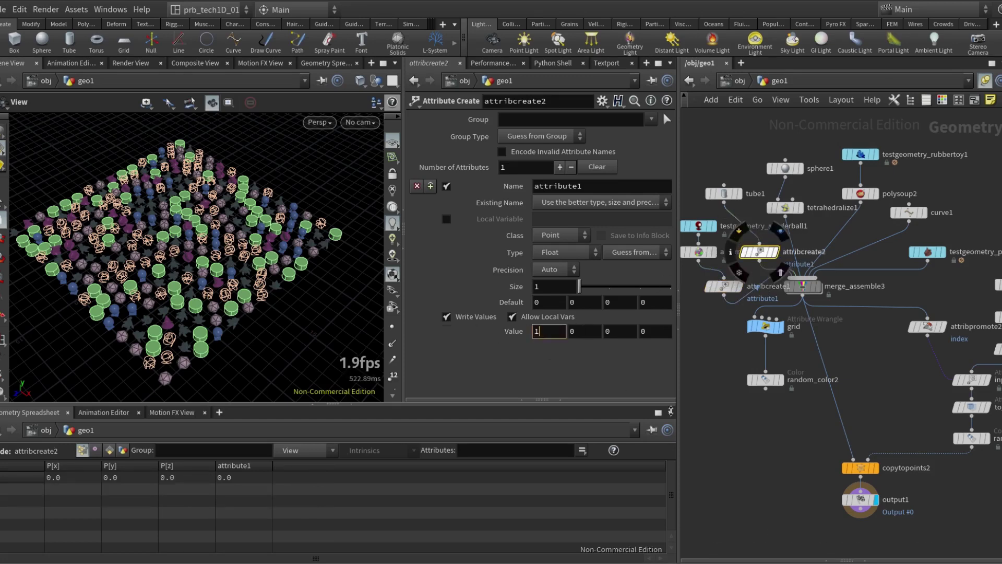
{"action": "left_click_drag", "start_coordinate": [760, 252], "coordinate": [827, 226], "text": "alt"}
{"action": "left_click", "coordinate": [791, 242]}
Set attribcreate3's attribute value to 2, then delete that node.
{"action": "left_click", "coordinate": [828, 220]}
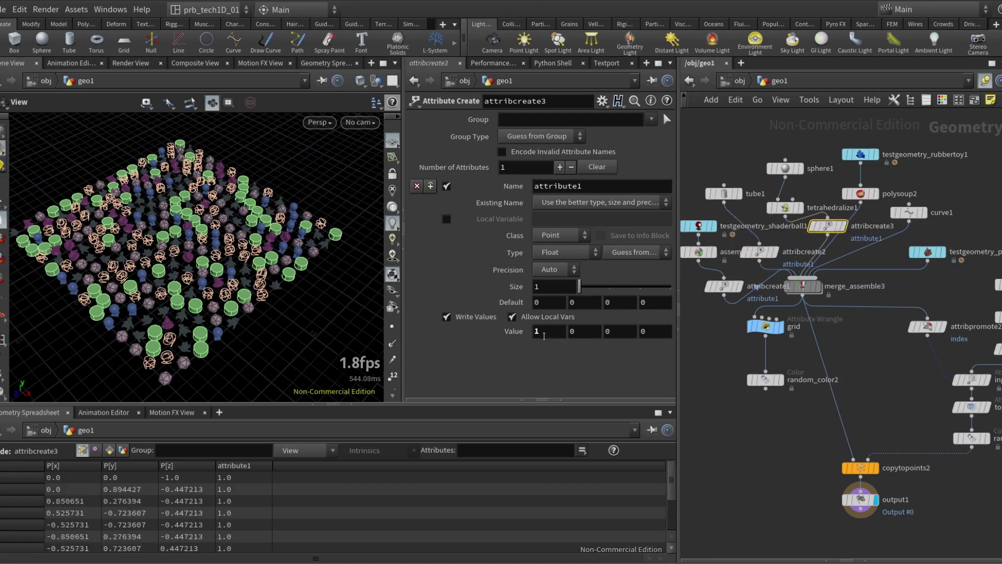
{"action": "left_click", "coordinate": [548, 331]}
{"action": "type", "text": "2"}
{"action": "key", "text": "Return"}
{"action": "left_click_drag", "start_coordinate": [828, 225], "coordinate": [802, 235]}
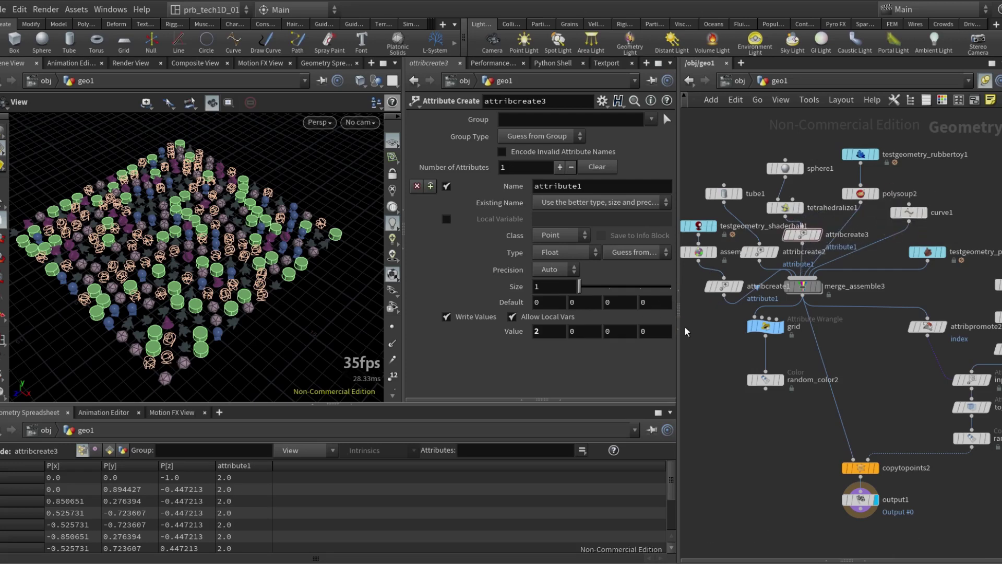
{"action": "key", "text": "Delete"}
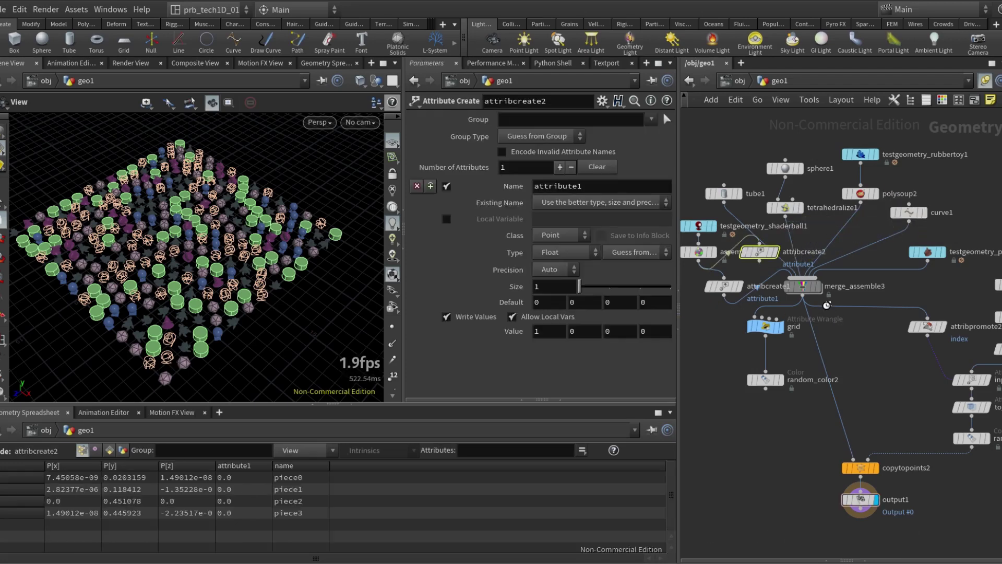
Delete attribcreate1 and attribcreate2, and bypass tube1 so tube copies vanish from the scatter.
{"action": "key", "text": "Delete"}
{"action": "left_click", "coordinate": [803, 286]}
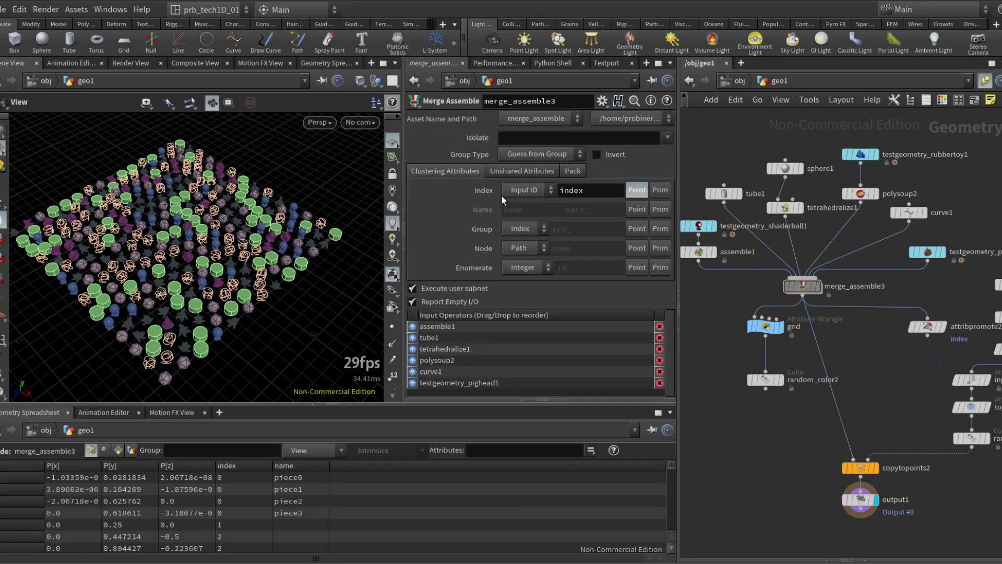
{"action": "mouse_move", "coordinate": [705, 181]}
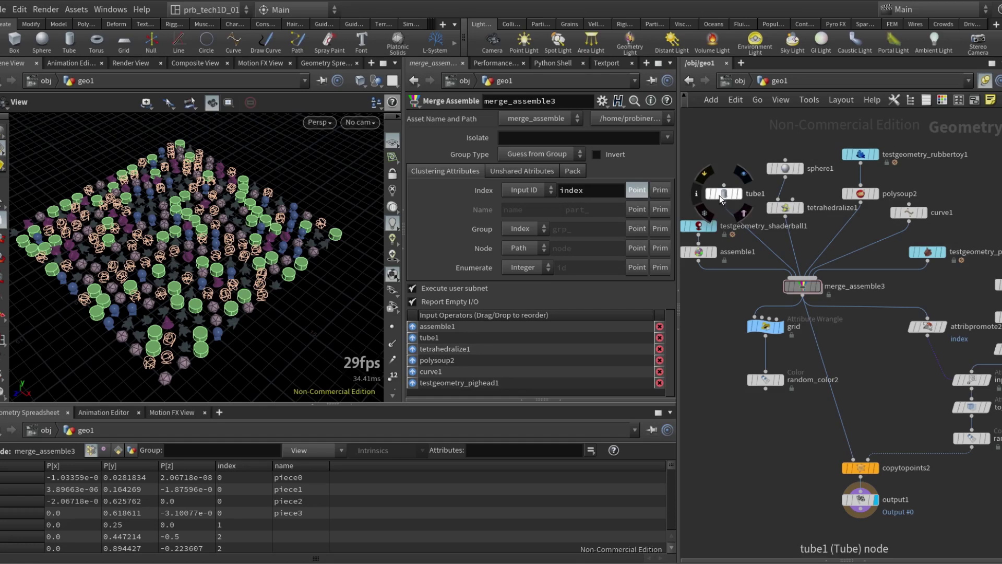
{"action": "left_click", "coordinate": [703, 175]}
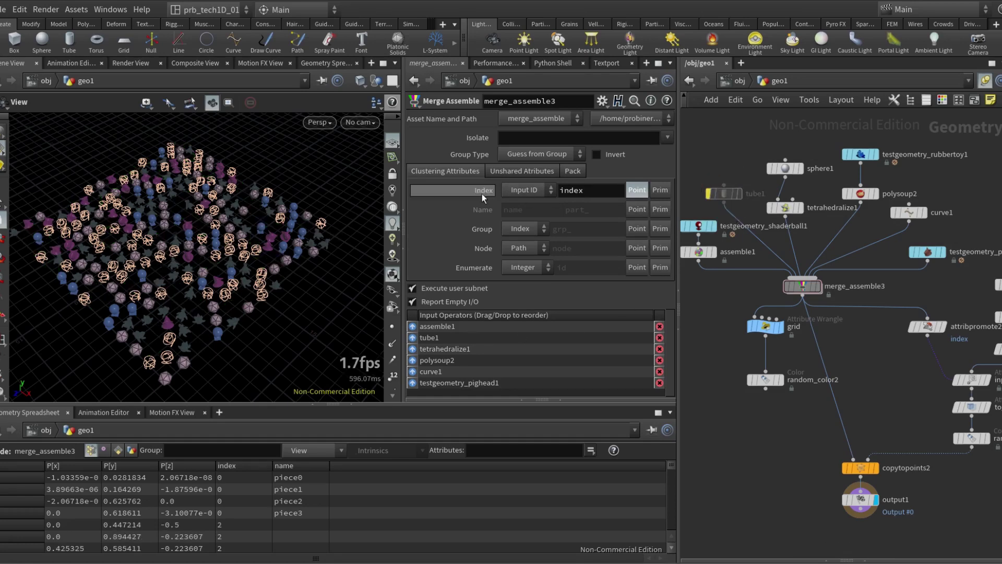
{"action": "left_click_drag", "start_coordinate": [258, 268], "coordinate": [230, 261]}
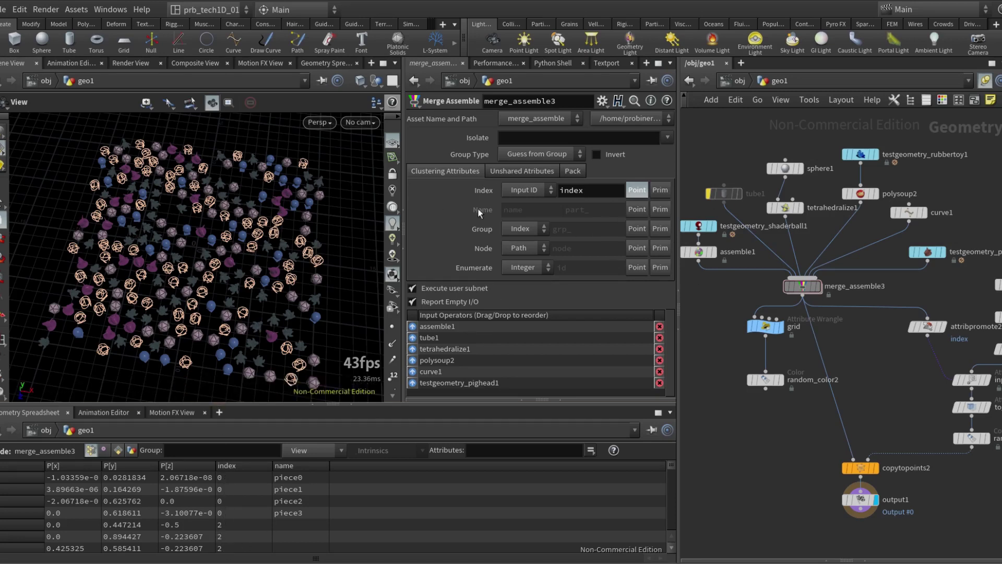
Change merge_assemble3's Index numbering from Input ID to Valid ID.
{"action": "left_click", "coordinate": [537, 193]}
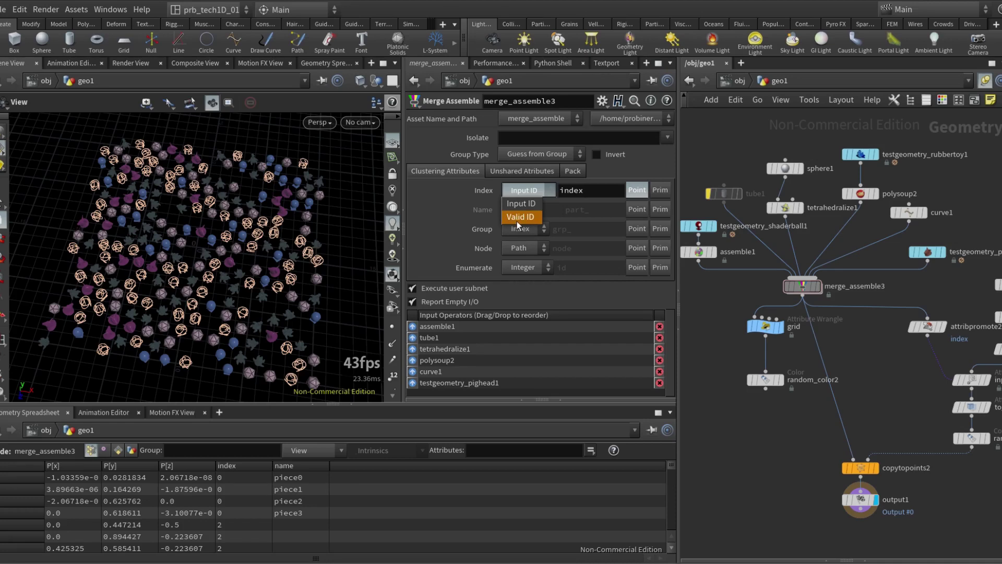
{"action": "left_click", "coordinate": [517, 217]}
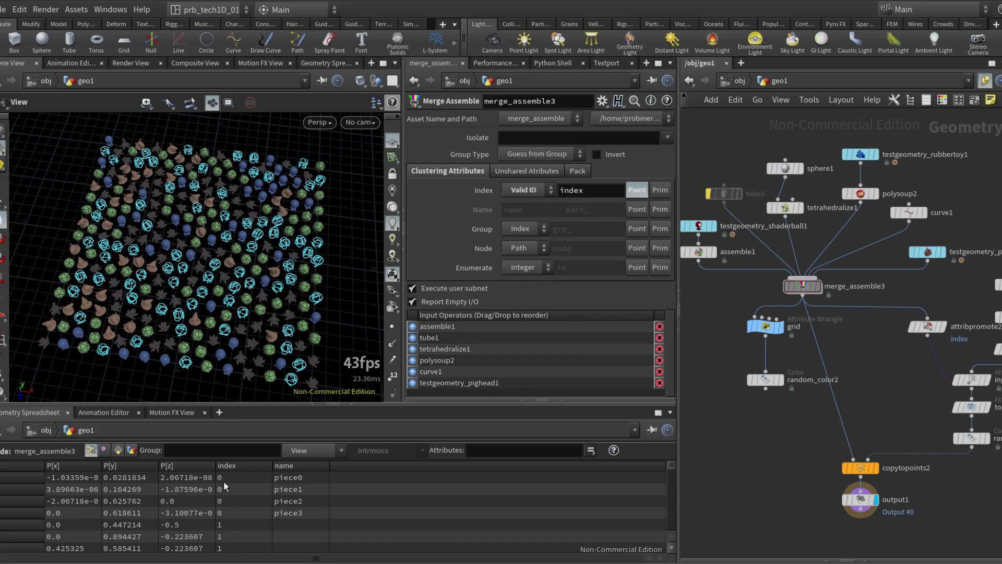
{"action": "mouse_move", "coordinate": [739, 193]}
Enable the part_ point name attribute and sort the spreadsheet by name, part_0 first.
{"action": "left_click", "coordinate": [637, 210]}
{"action": "left_click", "coordinate": [290, 467]}
{"action": "left_click", "coordinate": [291, 466]}
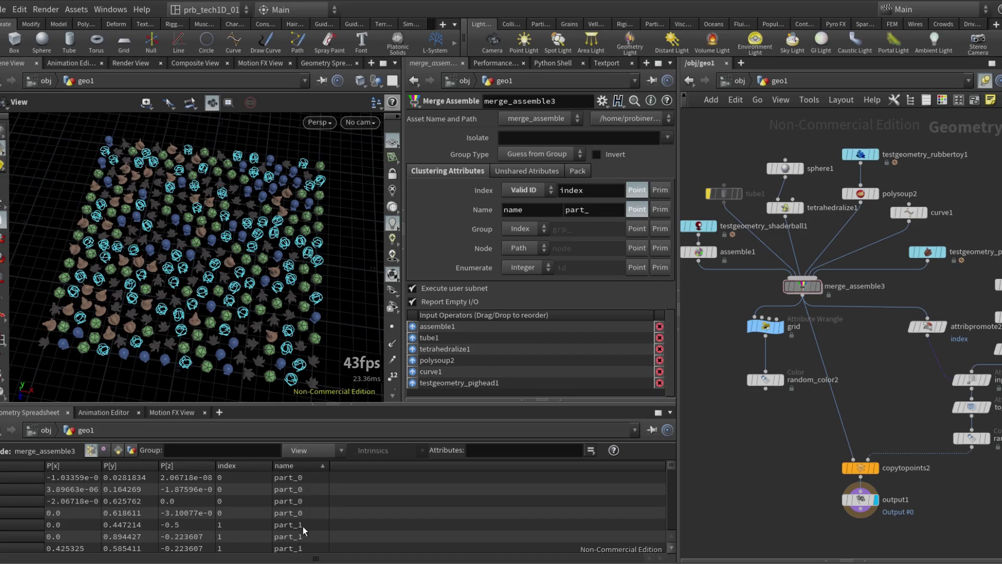
Return Index to Input ID, add grp_ point groups per input, and pin the spreadsheet.
{"action": "left_click", "coordinate": [522, 194]}
{"action": "left_click", "coordinate": [522, 202]}
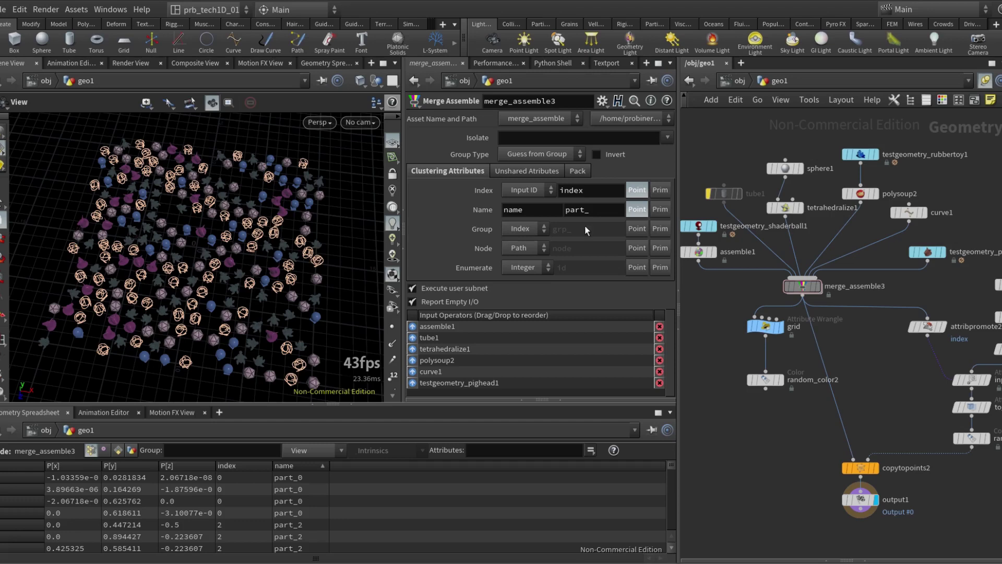
{"action": "left_click", "coordinate": [637, 229]}
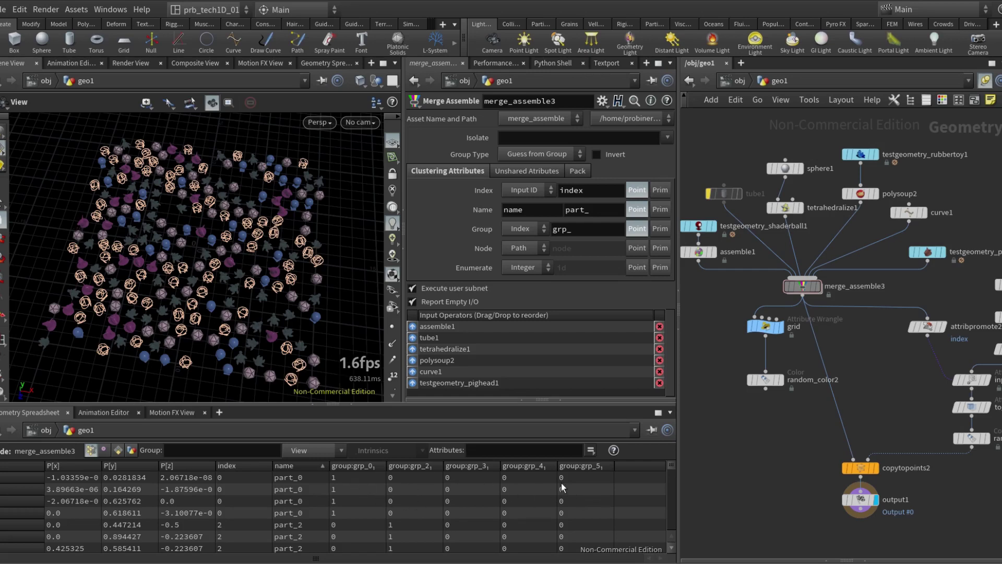
{"action": "left_click", "coordinate": [651, 430]}
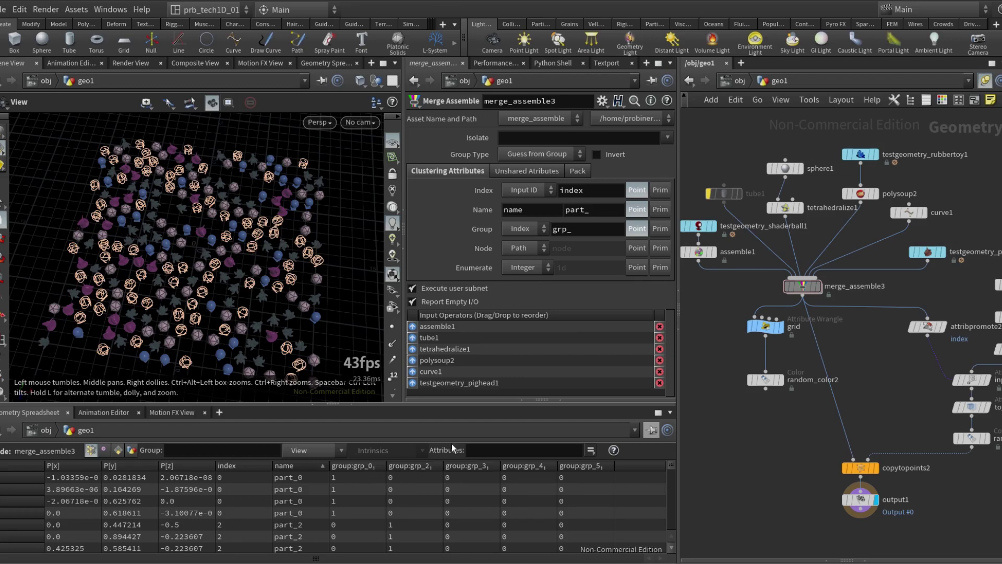
Set Index to Valid ID and Group to Name, then widen the grp_curve1 column.
{"action": "left_click", "coordinate": [526, 191]}
{"action": "left_click", "coordinate": [523, 213]}
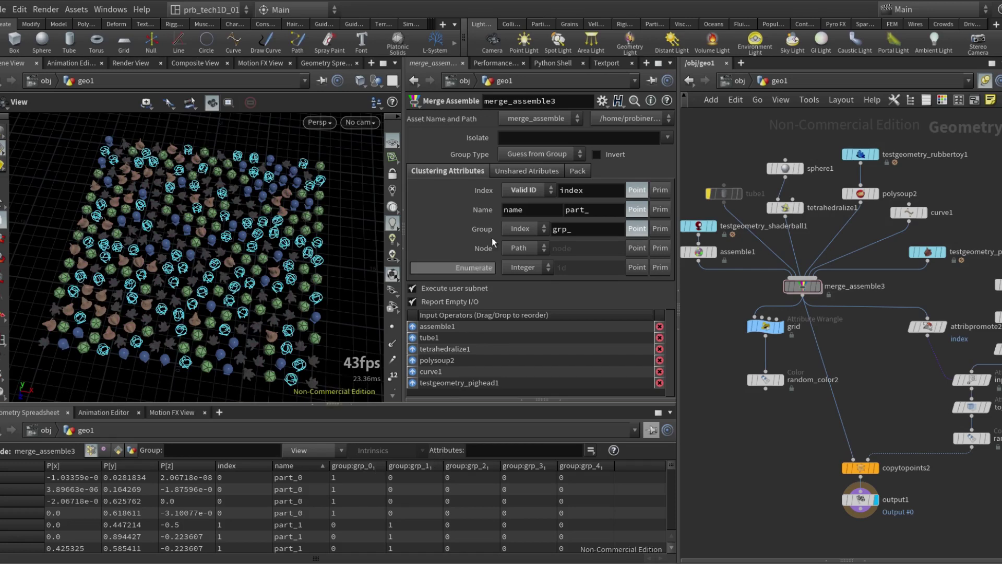
{"action": "left_click", "coordinate": [527, 229]}
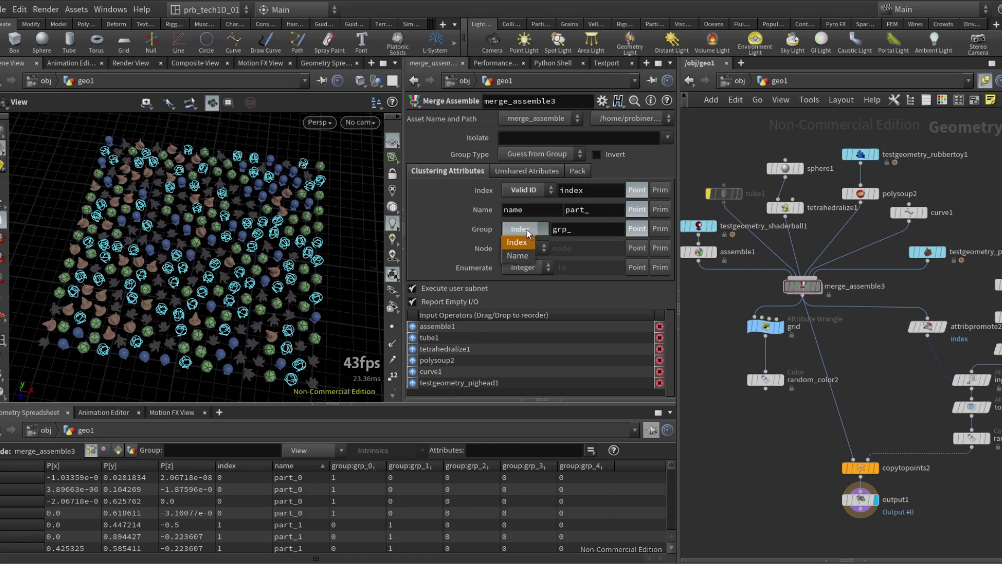
{"action": "left_click", "coordinate": [518, 256]}
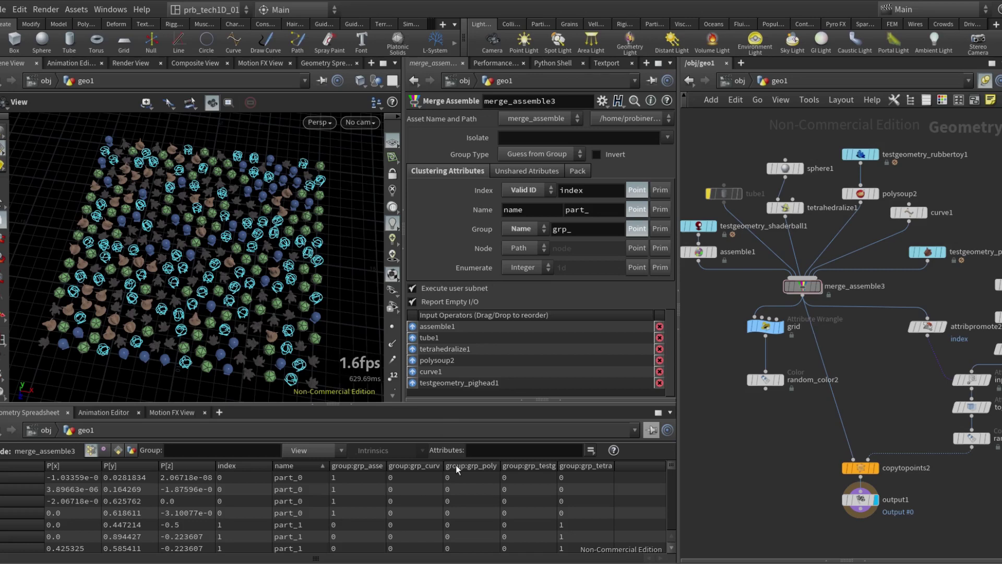
{"action": "left_click_drag", "start_coordinate": [462, 463], "coordinate": [478, 464]}
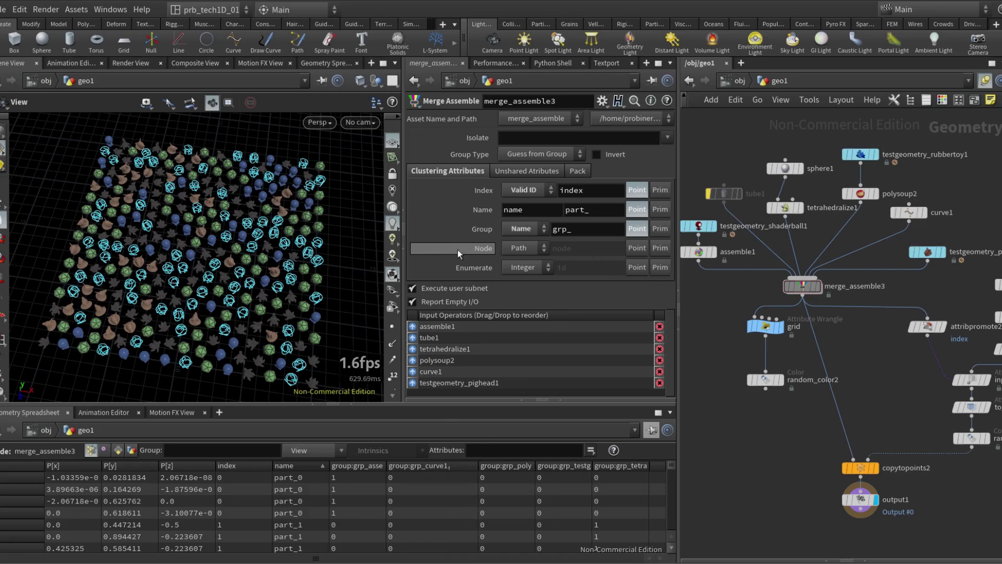
Enable the node point attribute, widen its column, and switch it to short node names.
{"action": "left_click", "coordinate": [636, 248]}
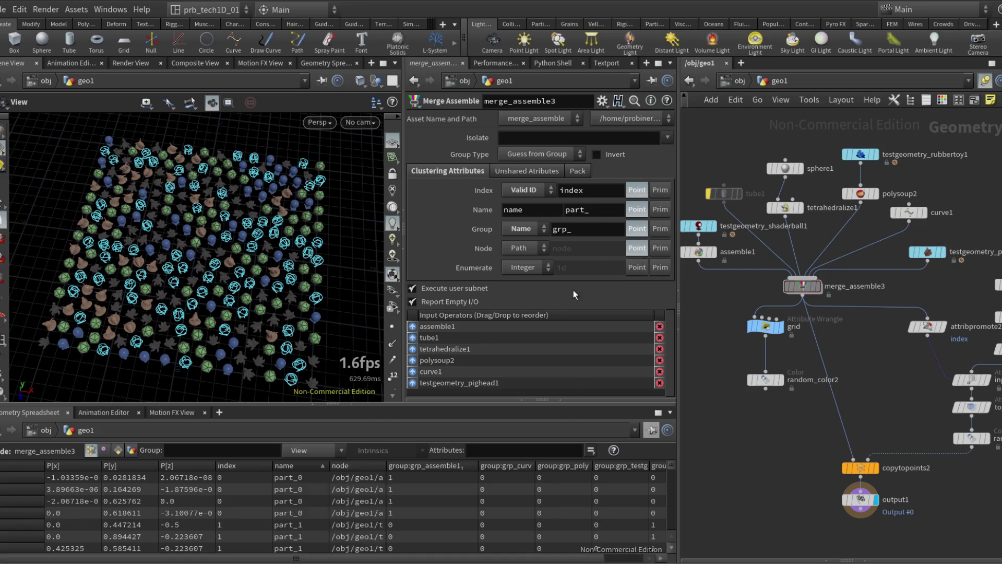
{"action": "left_click_drag", "start_coordinate": [388, 465], "coordinate": [464, 459]}
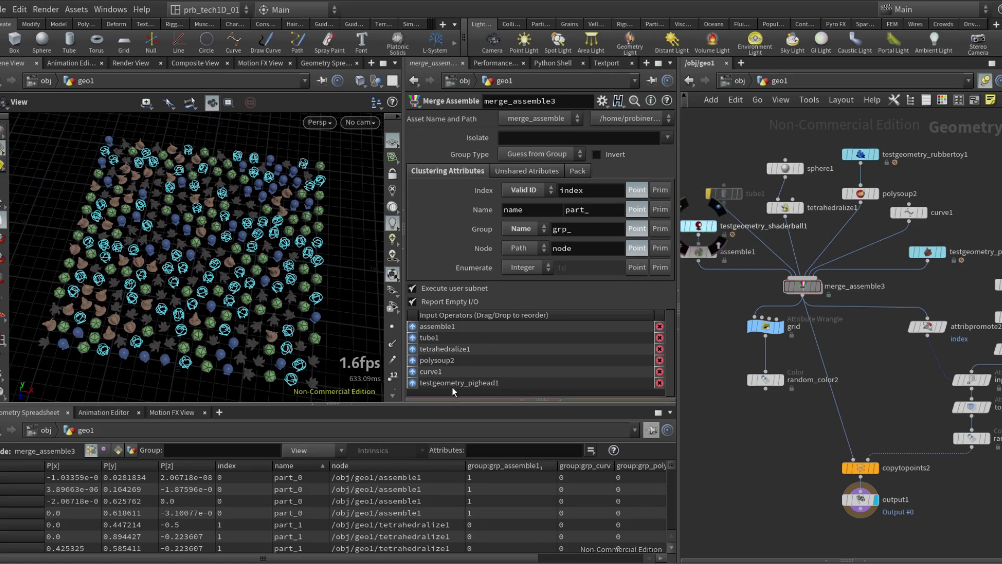
{"action": "left_click", "coordinate": [524, 248]}
{"action": "left_click", "coordinate": [517, 275]}
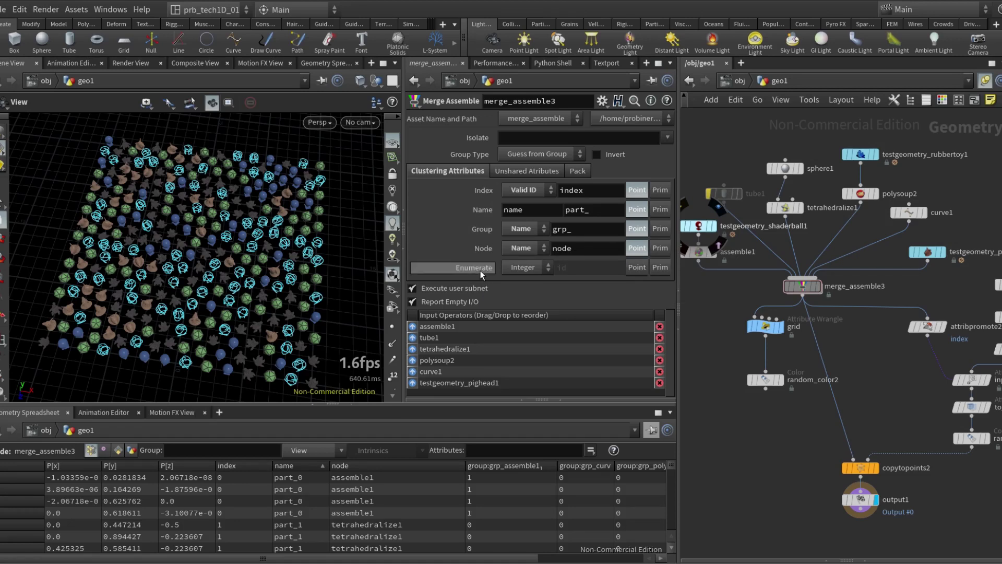
Add the id enumeration attribute, sort ids ascending from 0, and pick curve1's part_3 point.
{"action": "left_click", "coordinate": [634, 268]}
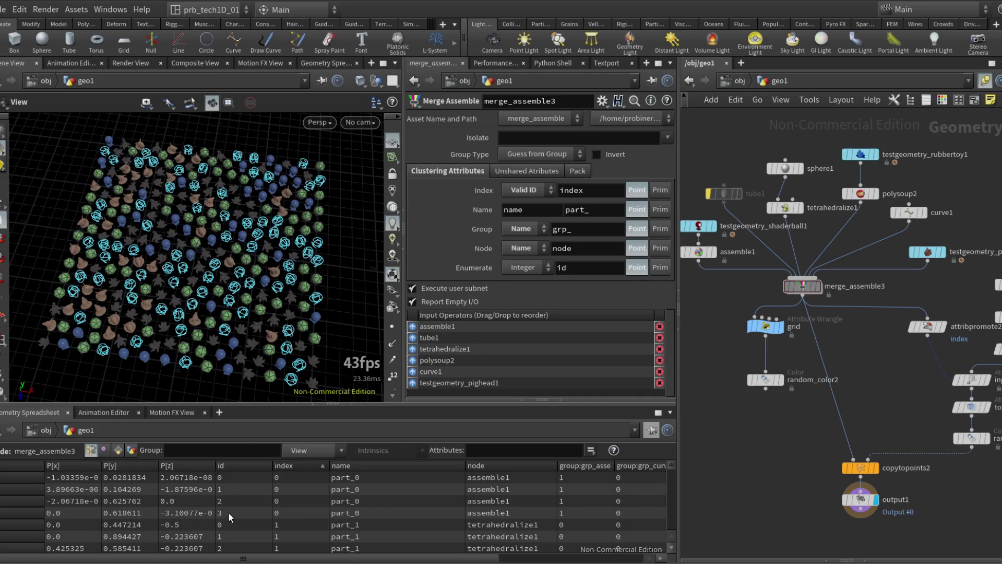
{"action": "scroll", "coordinate": [219, 522], "scroll_direction": "down", "scroll_amount": 2}
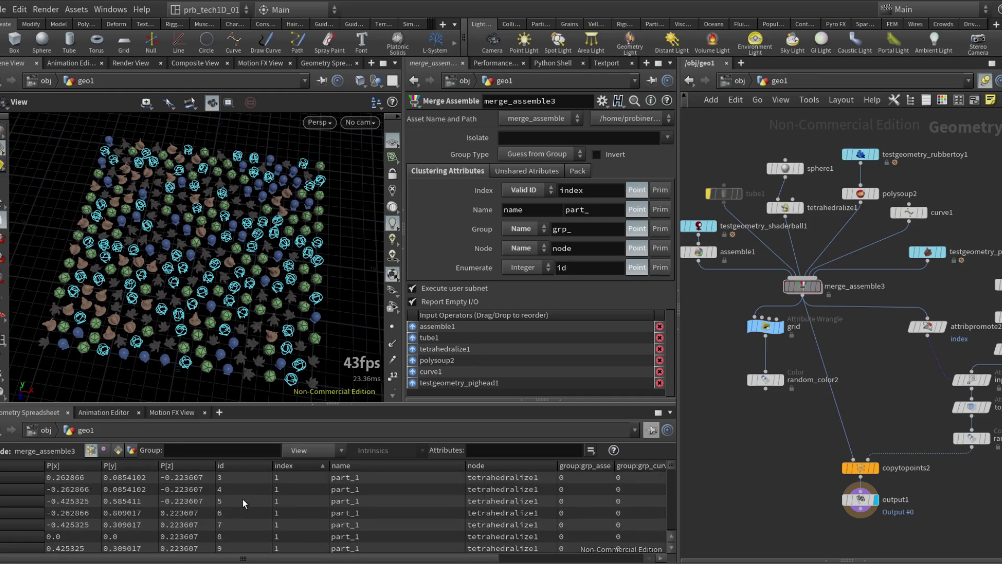
{"action": "scroll", "coordinate": [251, 494], "scroll_direction": "up", "scroll_amount": 2}
{"action": "left_click", "coordinate": [228, 466]}
{"action": "left_click", "coordinate": [228, 467]}
{"action": "left_click", "coordinate": [4, 513]}
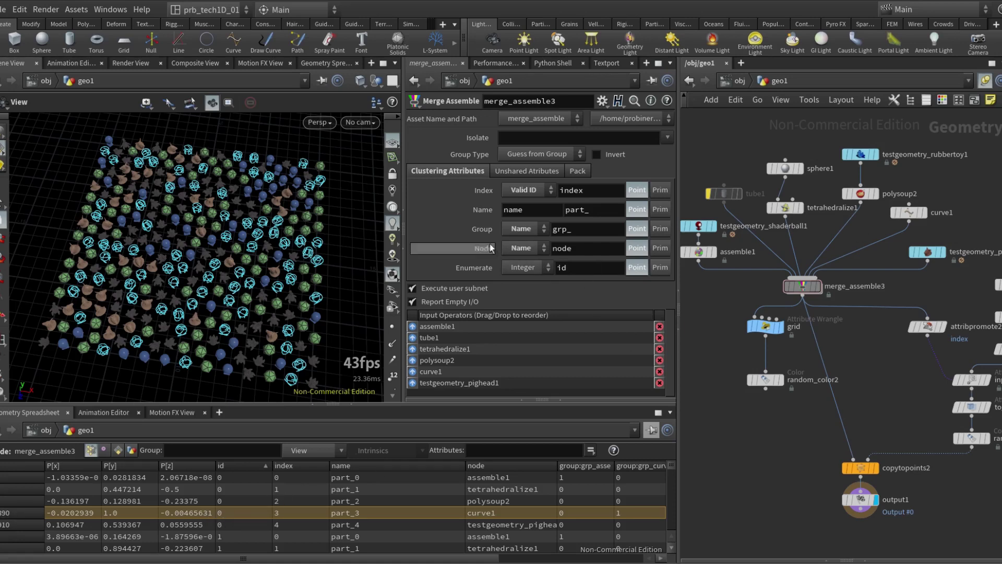
Switch the node attribute back to full paths and display random_color2's output.
{"action": "left_click", "coordinate": [520, 248]}
{"action": "left_click", "coordinate": [514, 267]}
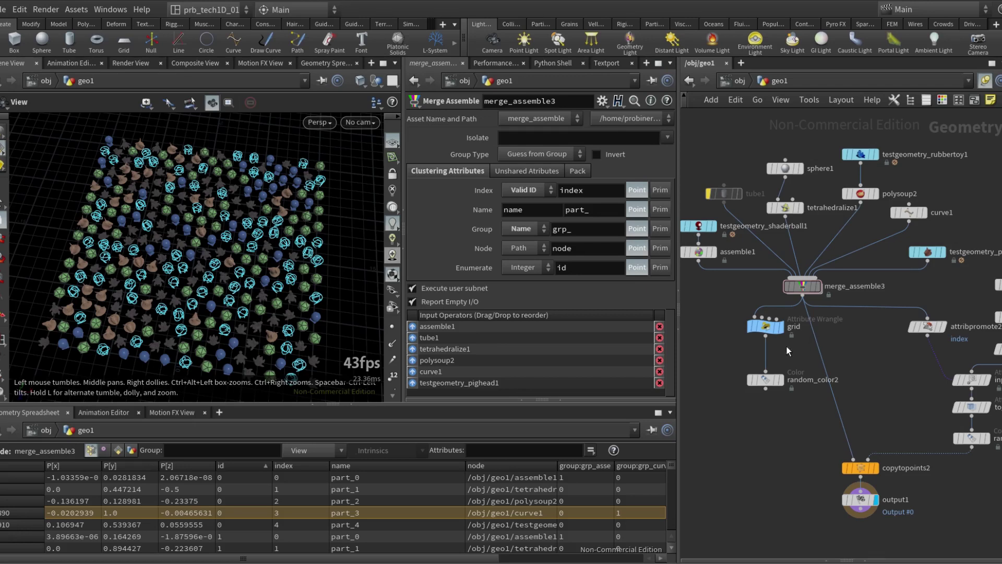
{"action": "left_click", "coordinate": [778, 379]}
Re-enable the tube1 input and frame the displayed objects in the viewport.
{"action": "key", "text": "f"}
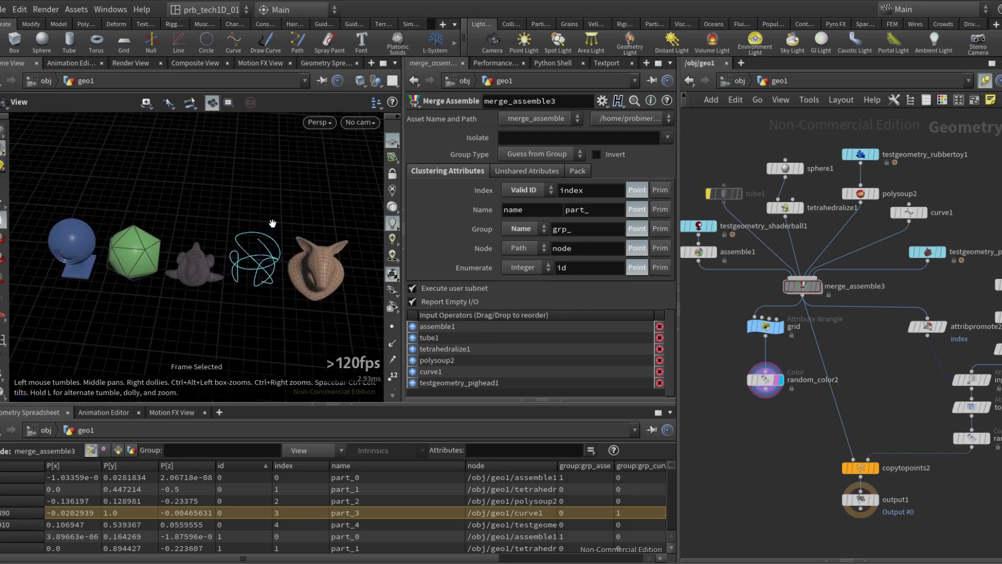
{"action": "left_click", "coordinate": [709, 193]}
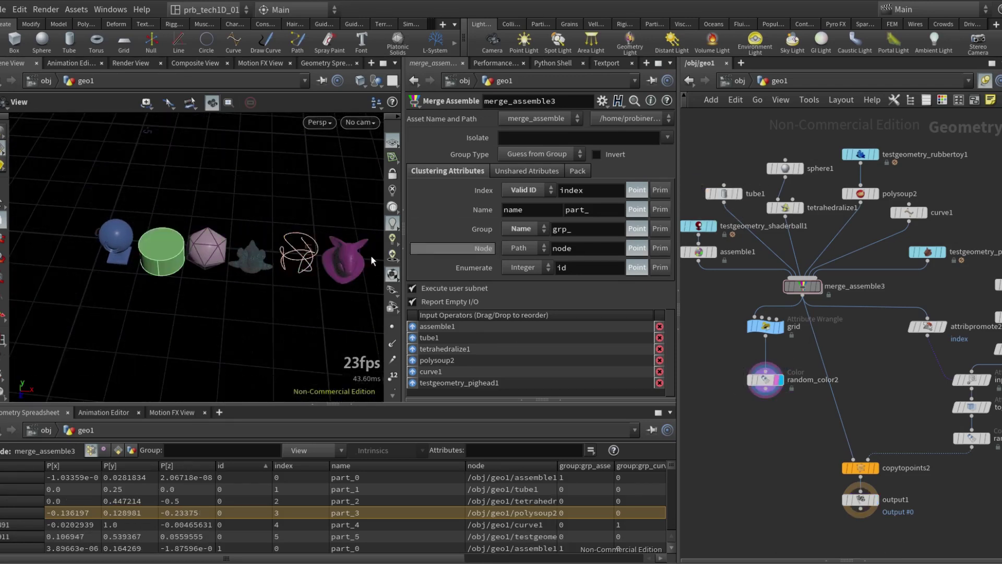
{"action": "left_click_drag", "start_coordinate": [315, 262], "coordinate": [246, 231]}
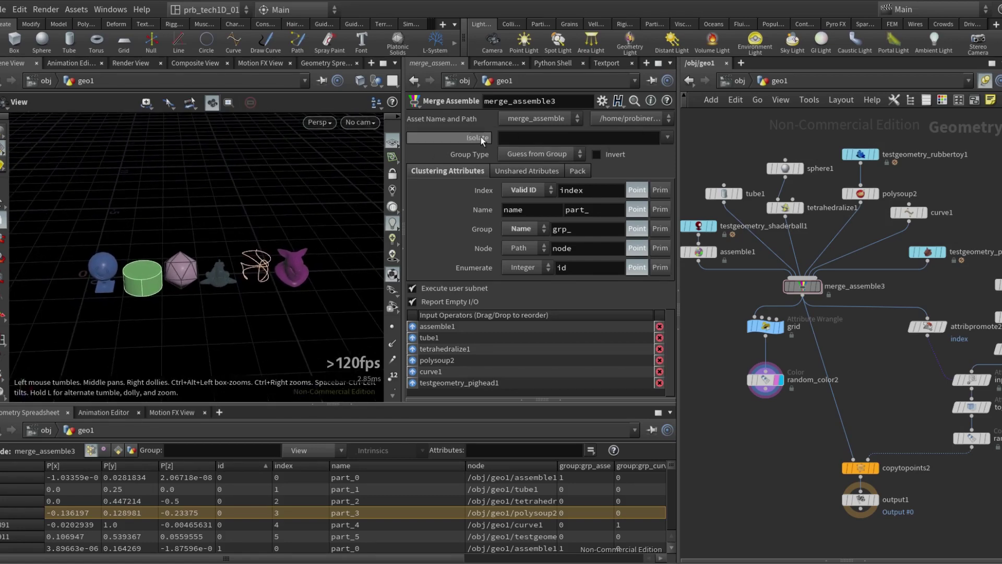
Isolate by packed type label *Pack* with Invert on, leaving the packed sphere out.
{"action": "left_click", "coordinate": [667, 137]}
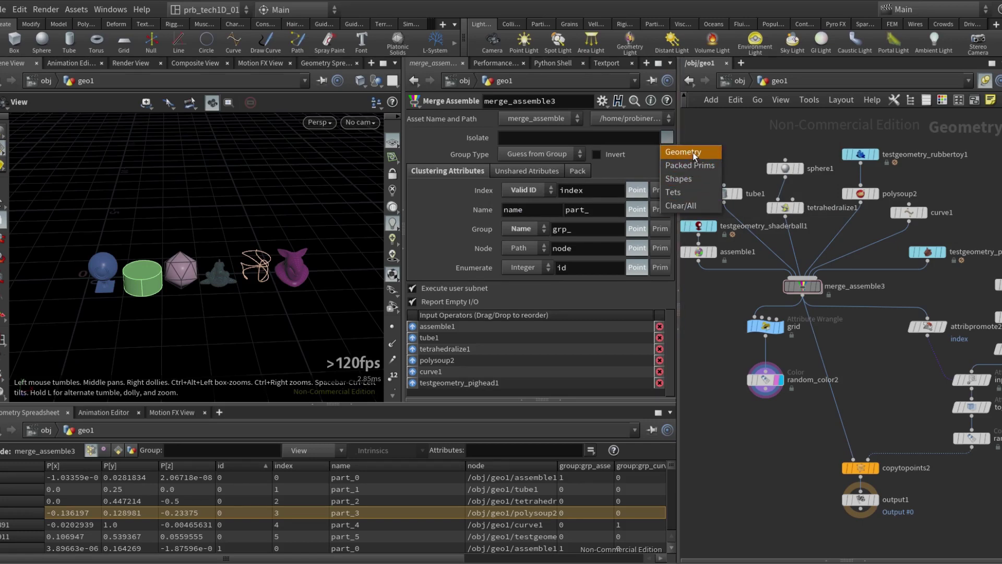
{"action": "left_click", "coordinate": [787, 105]}
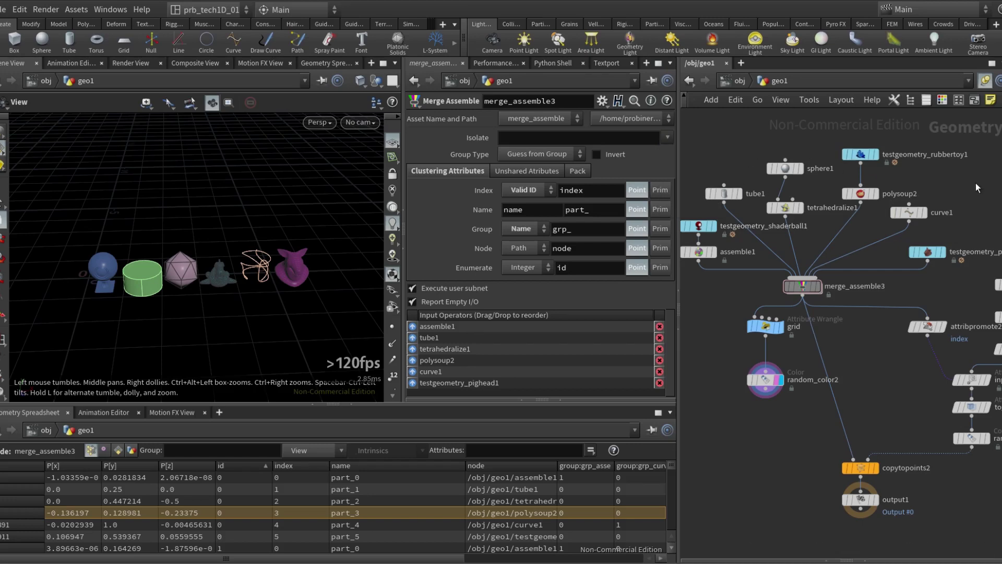
{"action": "left_click", "coordinate": [668, 137]}
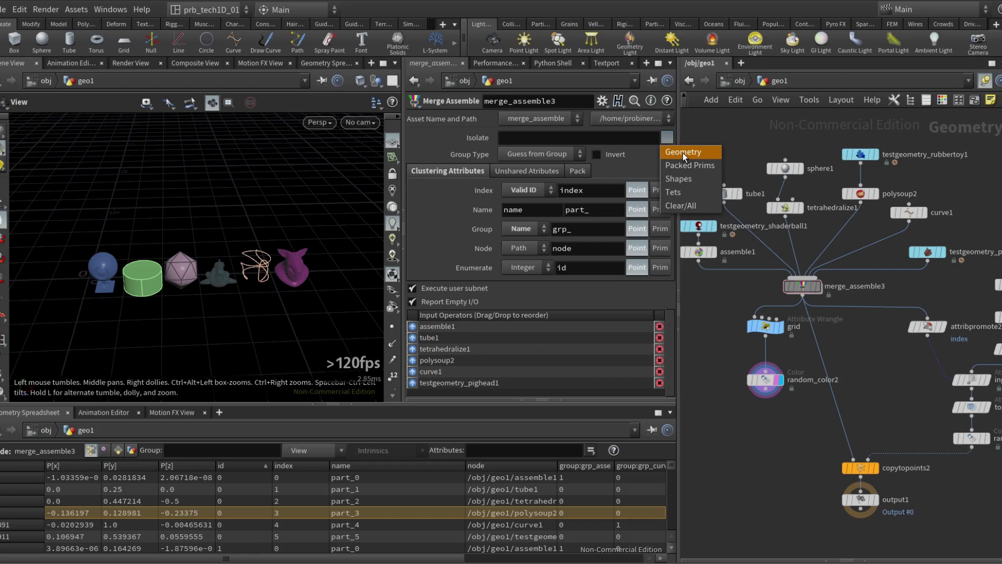
{"action": "left_click", "coordinate": [683, 152]}
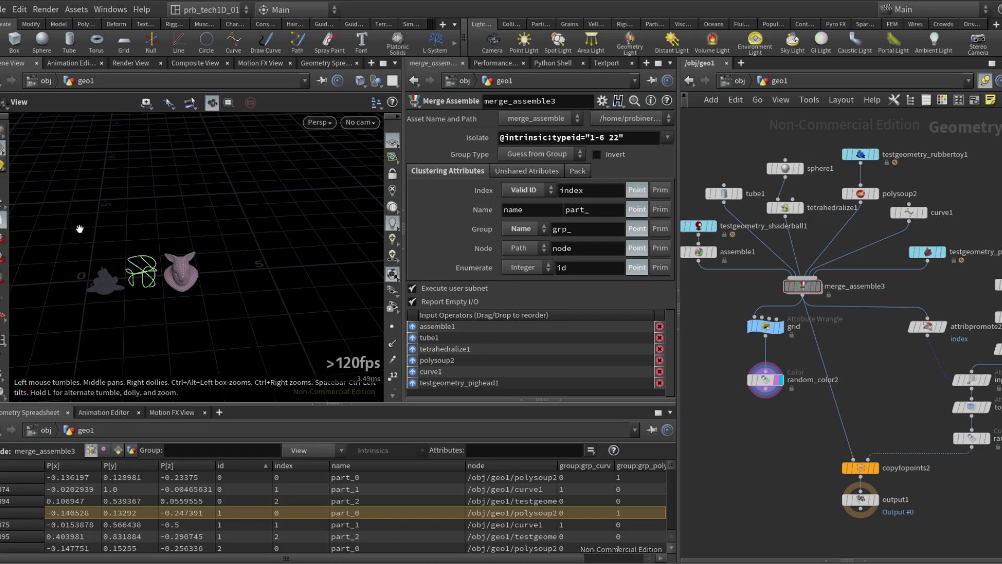
{"action": "left_click", "coordinate": [669, 139]}
{"action": "left_click", "coordinate": [679, 162]}
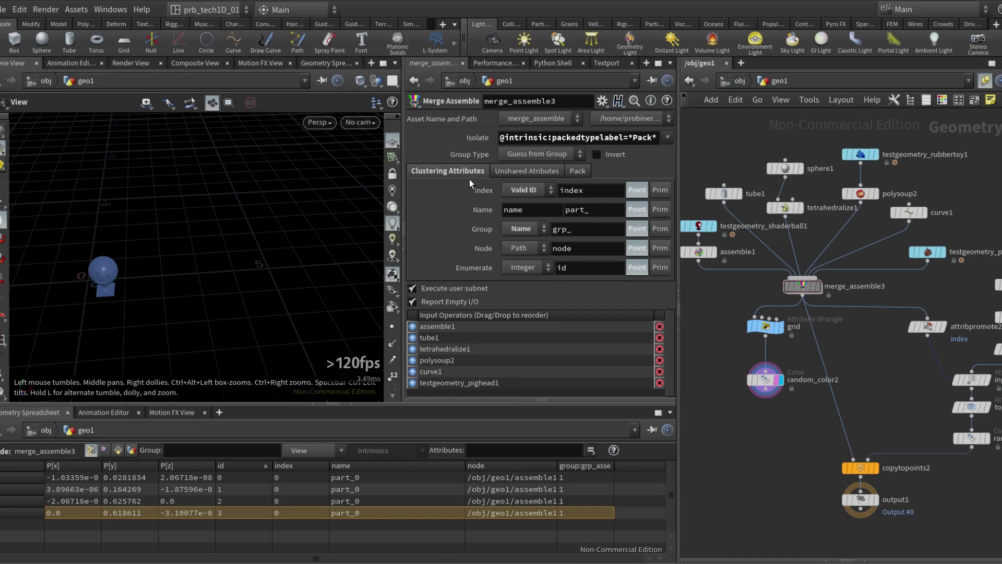
{"action": "left_click", "coordinate": [597, 155]}
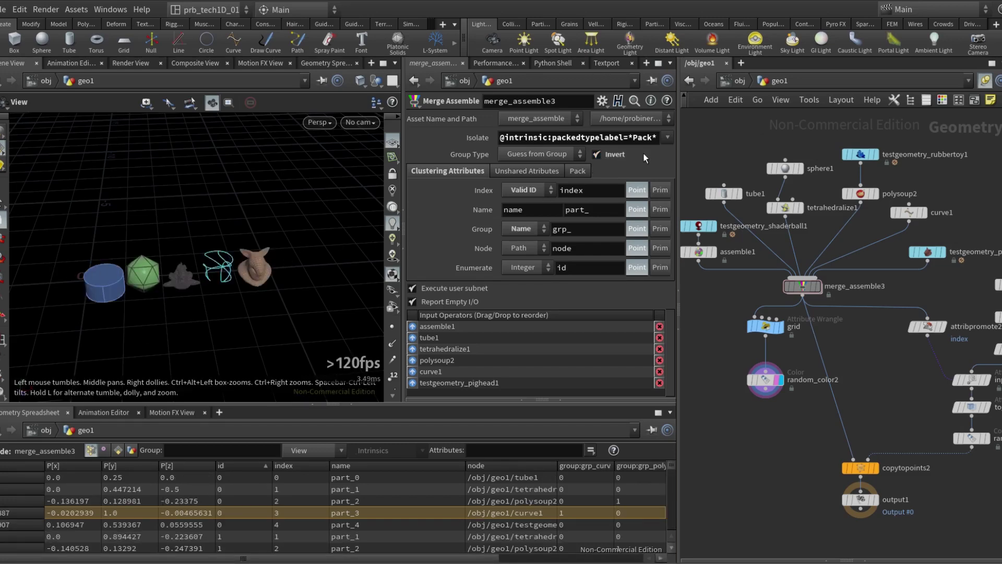
Clear the isolate filter, turn off user subnet preprocessing, and enter merge_assemble3's Preprocess subnet.
{"action": "key", "text": "ctrl+z"}
{"action": "key", "text": "ctrl+z"}
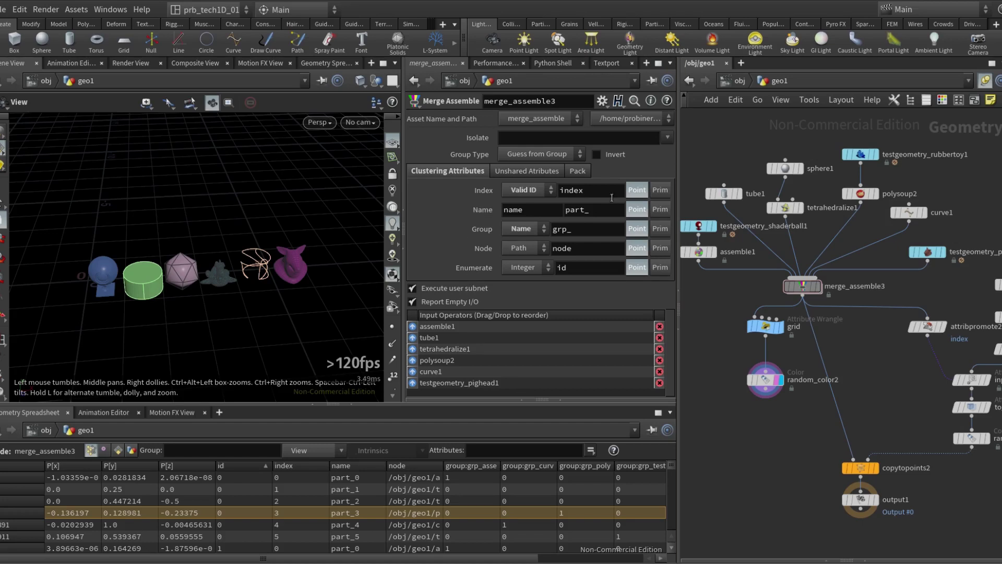
{"action": "left_click", "coordinate": [413, 290]}
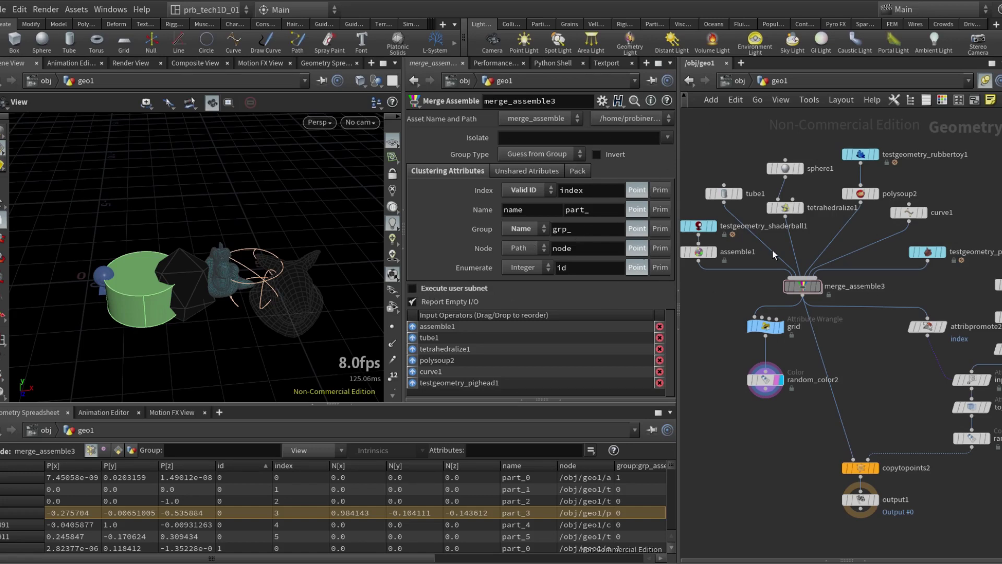
{"action": "double_click", "coordinate": [806, 288]}
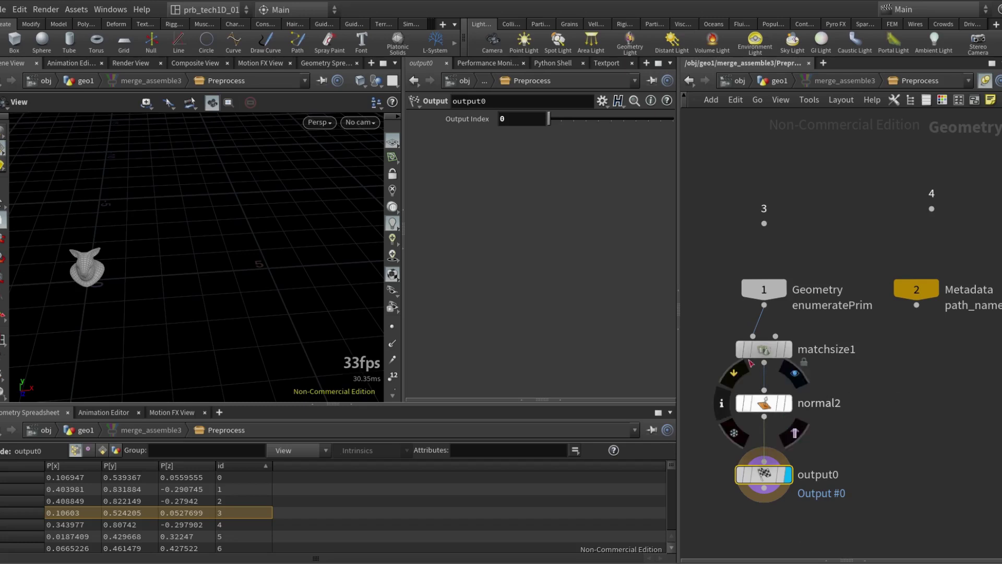
Toggle bypass on matchsize1 and normal2 to compare their effect, leaving both enabled.
{"action": "left_click", "coordinate": [740, 326]}
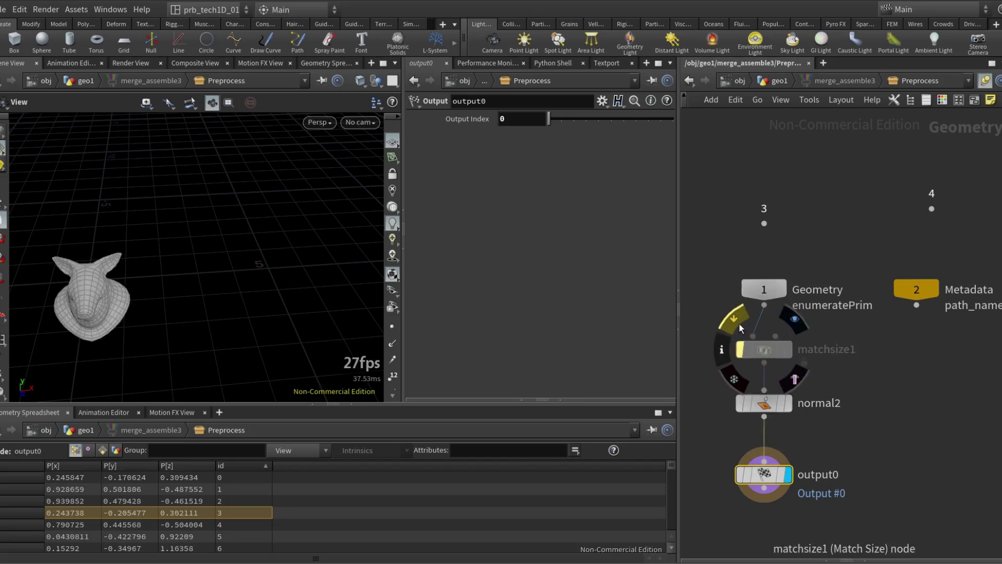
{"action": "left_click", "coordinate": [740, 325]}
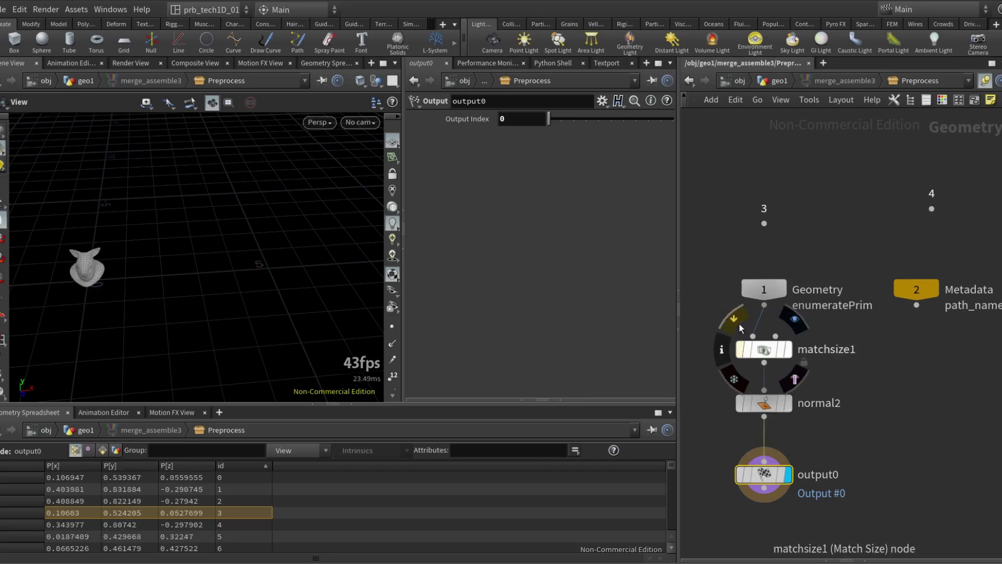
{"action": "left_click", "coordinate": [754, 402]}
{"action": "left_click", "coordinate": [738, 374]}
{"action": "left_click", "coordinate": [738, 375]}
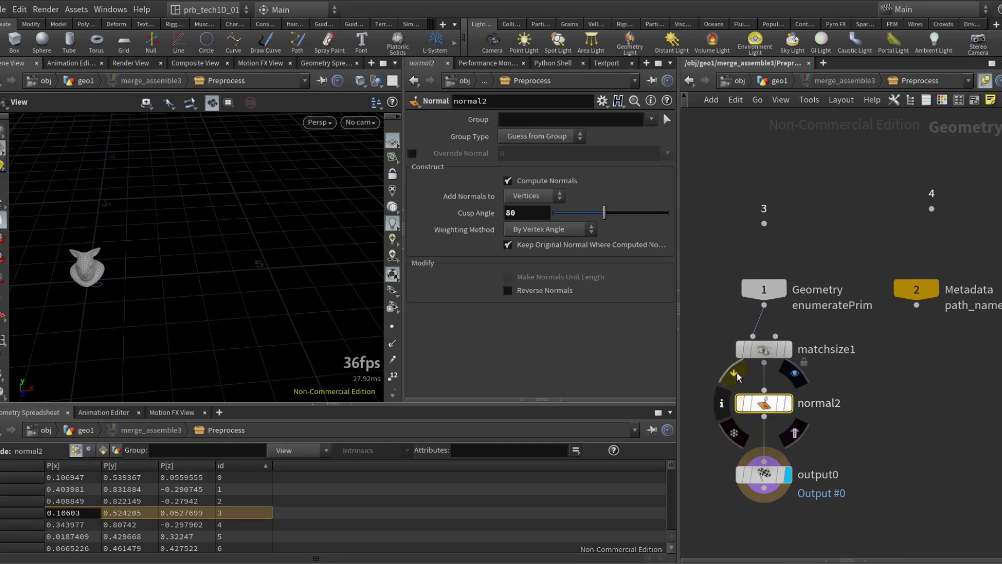
{"action": "left_click", "coordinate": [737, 375]}
{"action": "left_click", "coordinate": [736, 375]}
{"action": "left_click", "coordinate": [736, 375]}
{"action": "left_click", "coordinate": [736, 374]}
Return to geo1 and re-enable user subnet preprocessing on merge_assemble3.
{"action": "key", "text": "u"}
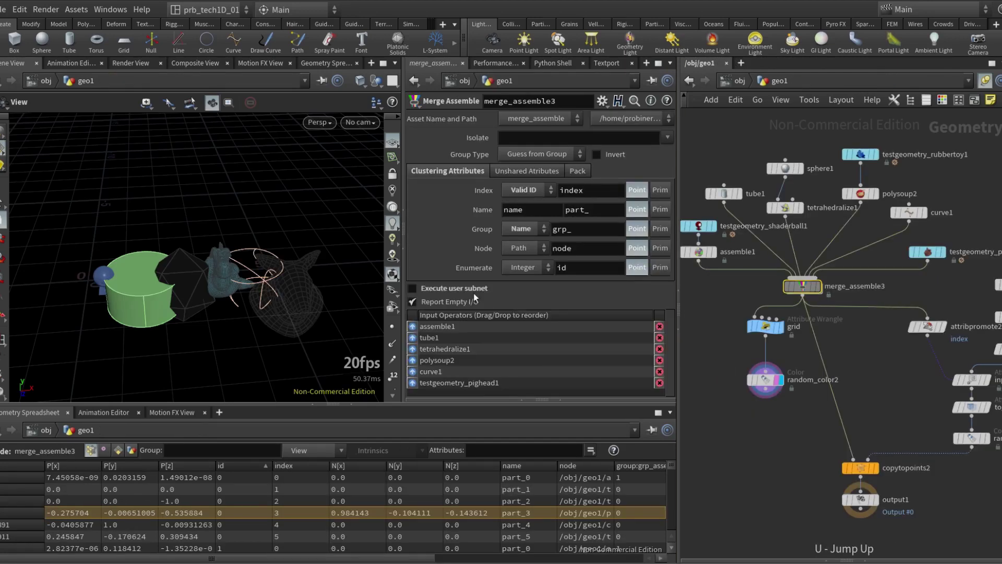
{"action": "left_click", "coordinate": [412, 289]}
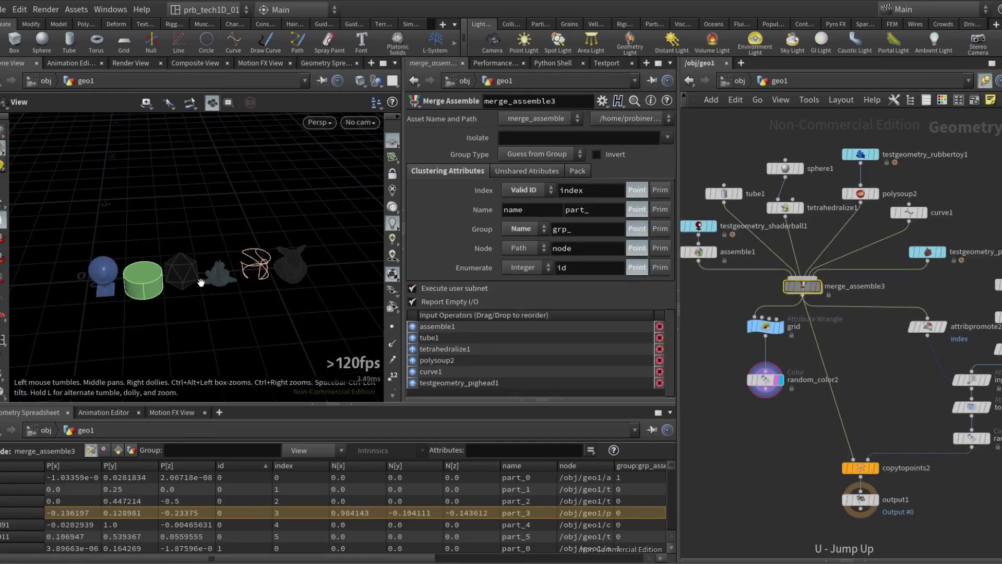
{"action": "scroll", "coordinate": [73, 274], "scroll_direction": "up", "scroll_amount": 3}
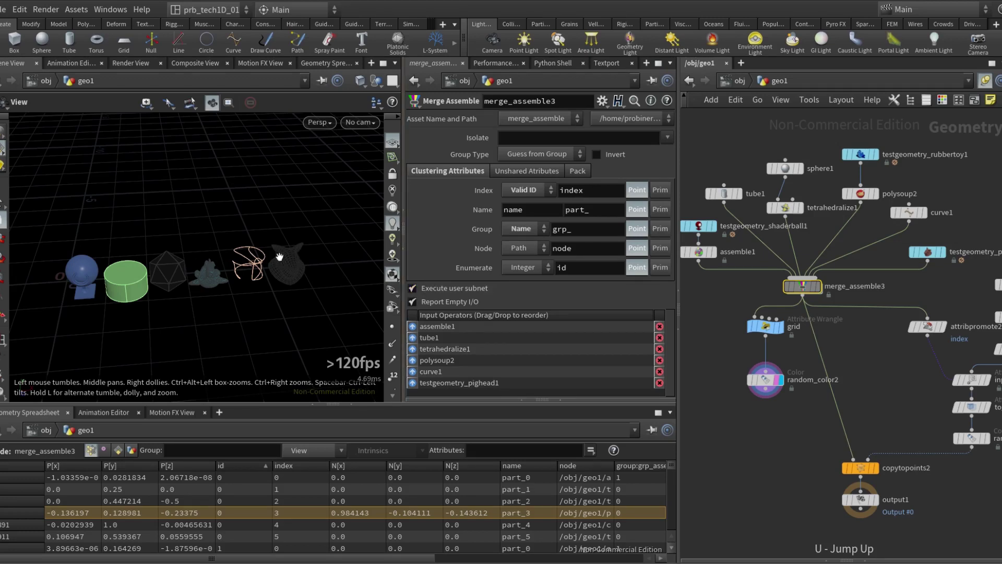
Check an input's and the pighead's node info and normals, then peek inside Preprocess.
{"action": "middle_click", "coordinate": [876, 157]}
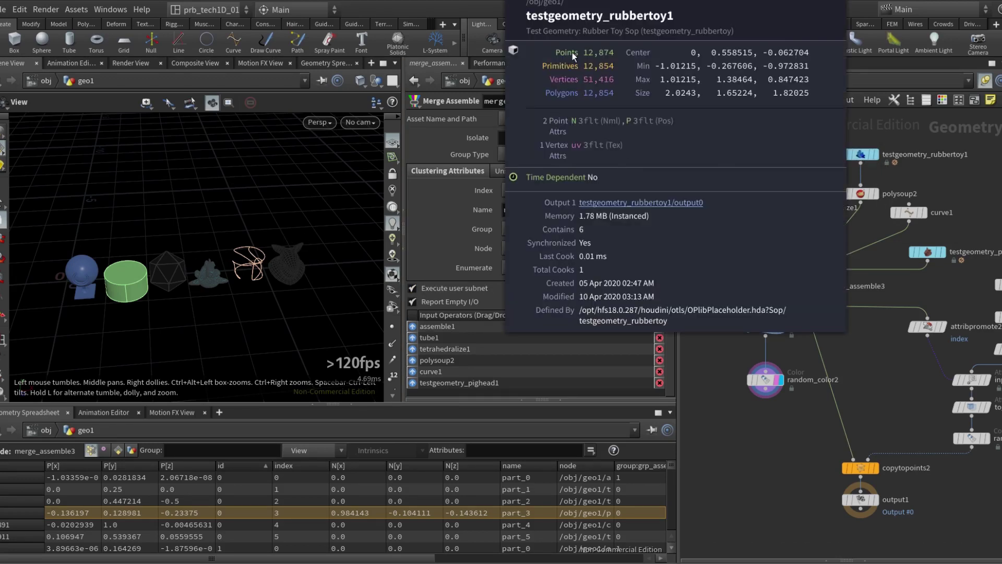
{"action": "middle_click", "coordinate": [927, 251]}
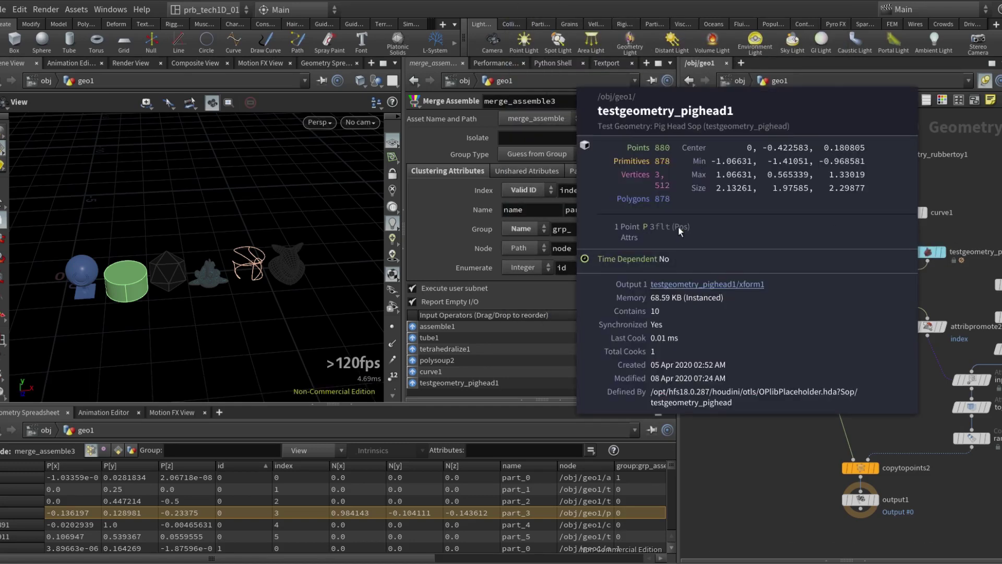
{"action": "left_click", "coordinate": [347, 477]}
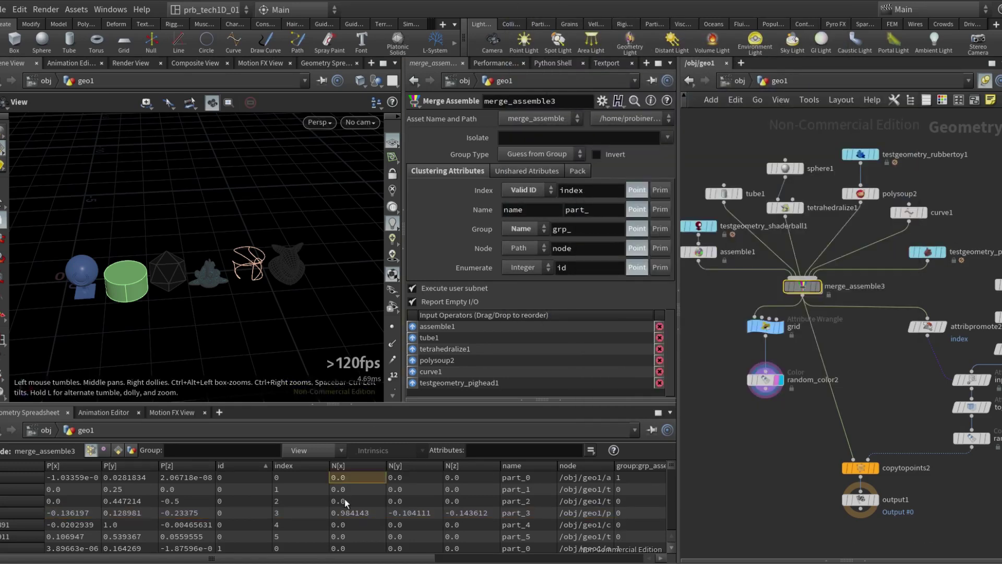
{"action": "left_click", "coordinate": [345, 499]}
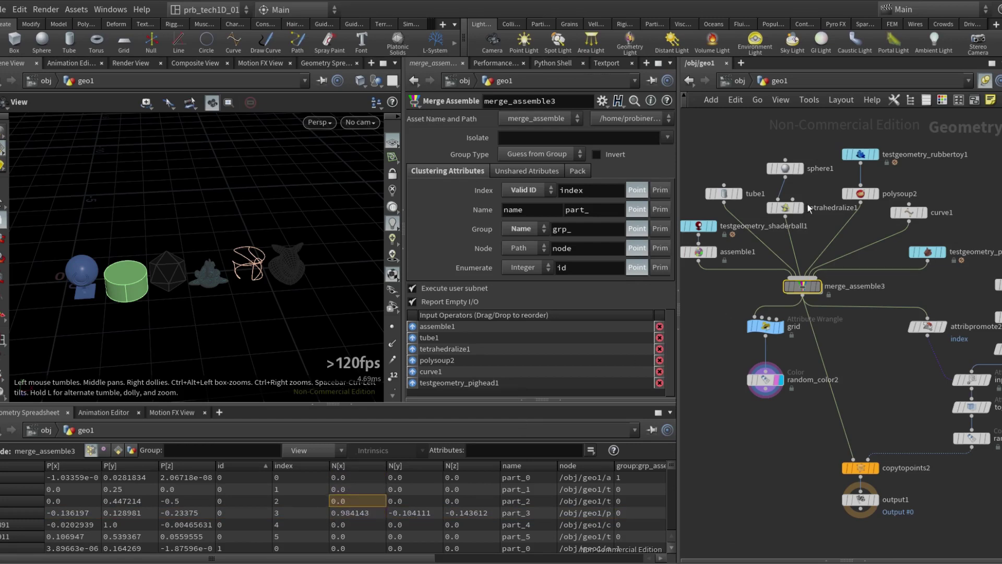
{"action": "double_click", "coordinate": [802, 286]}
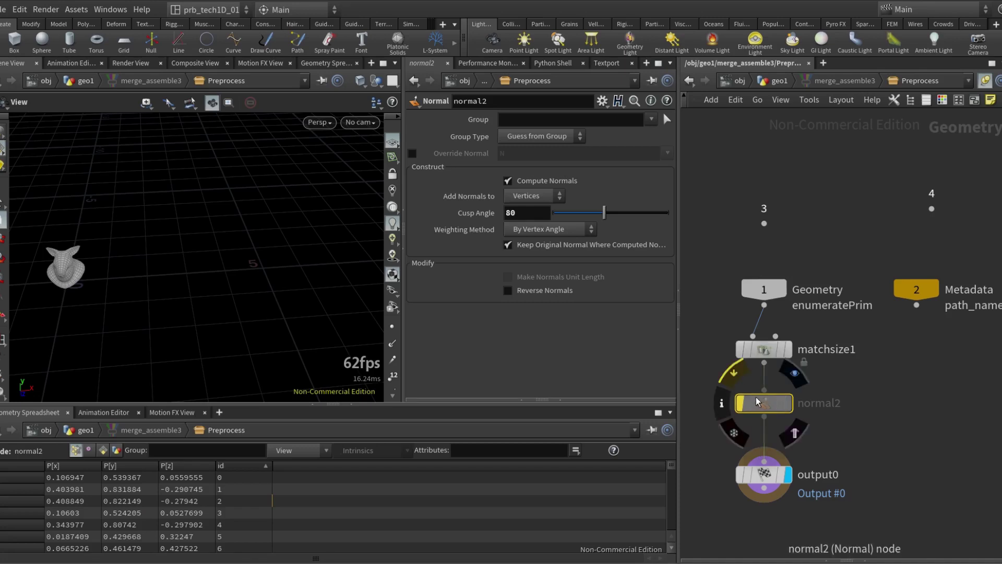
{"action": "key", "text": "u"}
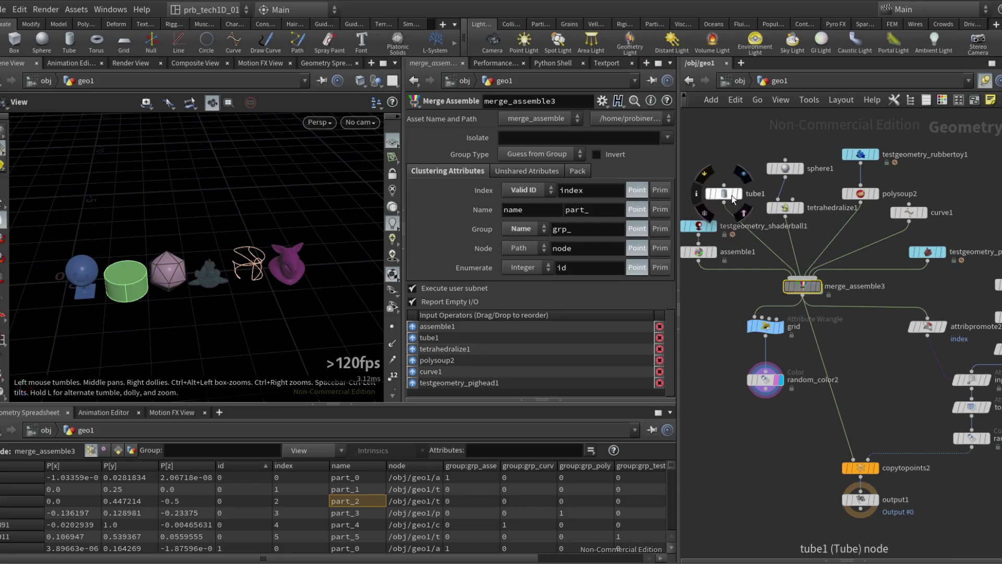
Bypass tube1 and read merge_assemble3's info flagging it as an empty input.
{"action": "left_click", "coordinate": [709, 194]}
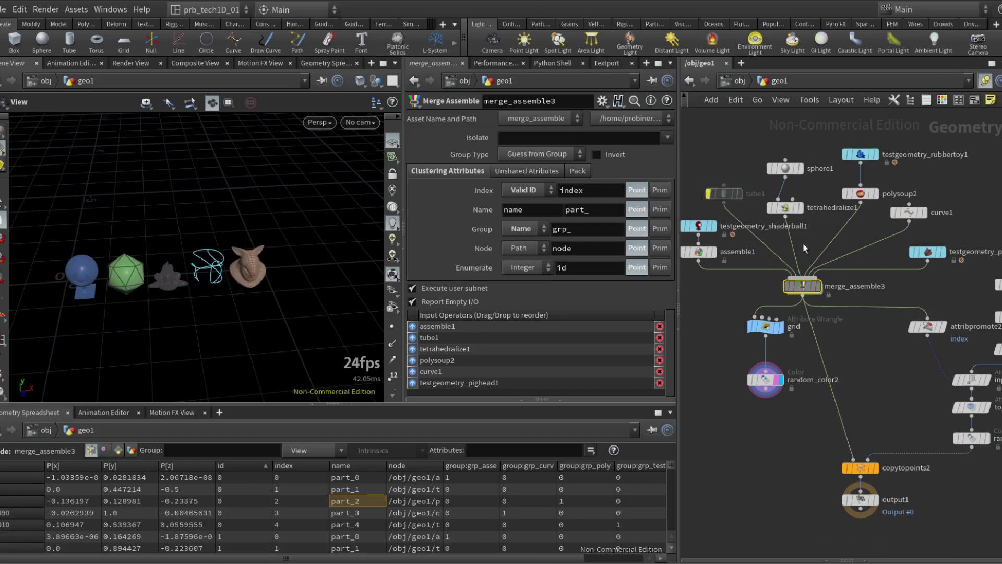
{"action": "middle_click", "coordinate": [804, 286]}
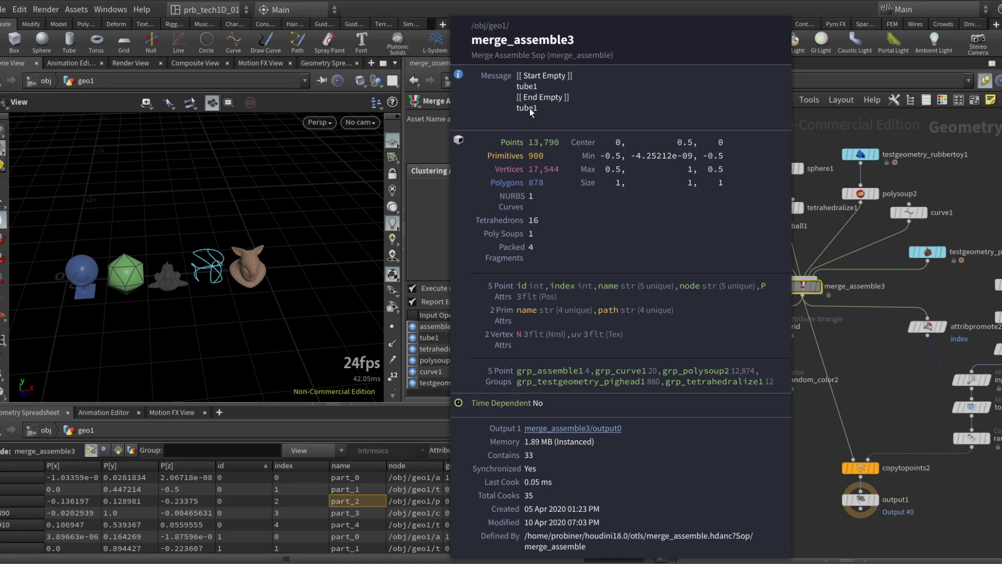
{"action": "key", "text": "Escape"}
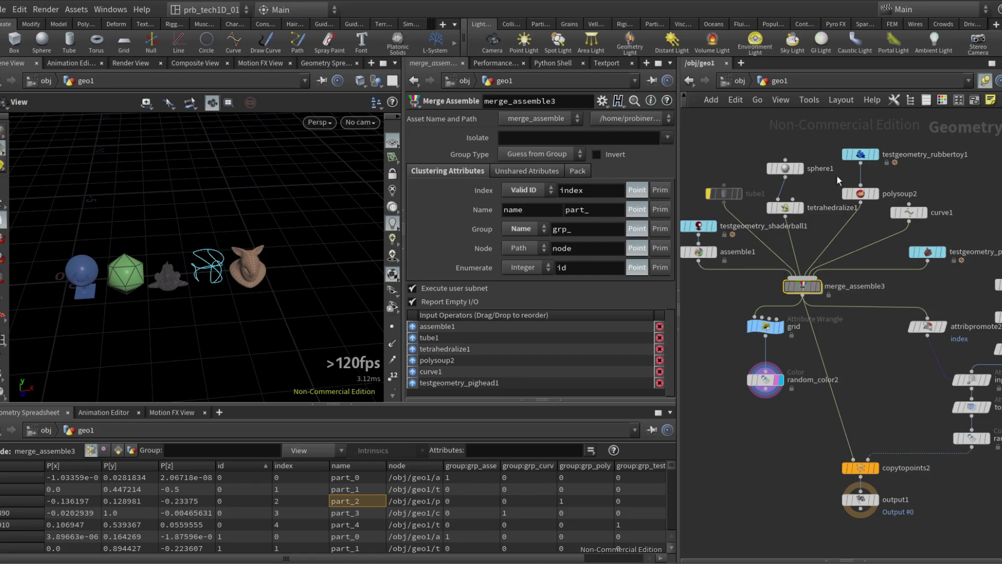
Compare node info of assemble1, tube1, tetrahedralize1, polysoup2 and curve1 with merge_assemble3.
{"action": "middle_click", "coordinate": [698, 252]}
{"action": "middle_click", "coordinate": [724, 194]}
{"action": "middle_click", "coordinate": [785, 208]}
{"action": "middle_click", "coordinate": [864, 194]}
{"action": "middle_click", "coordinate": [913, 213]}
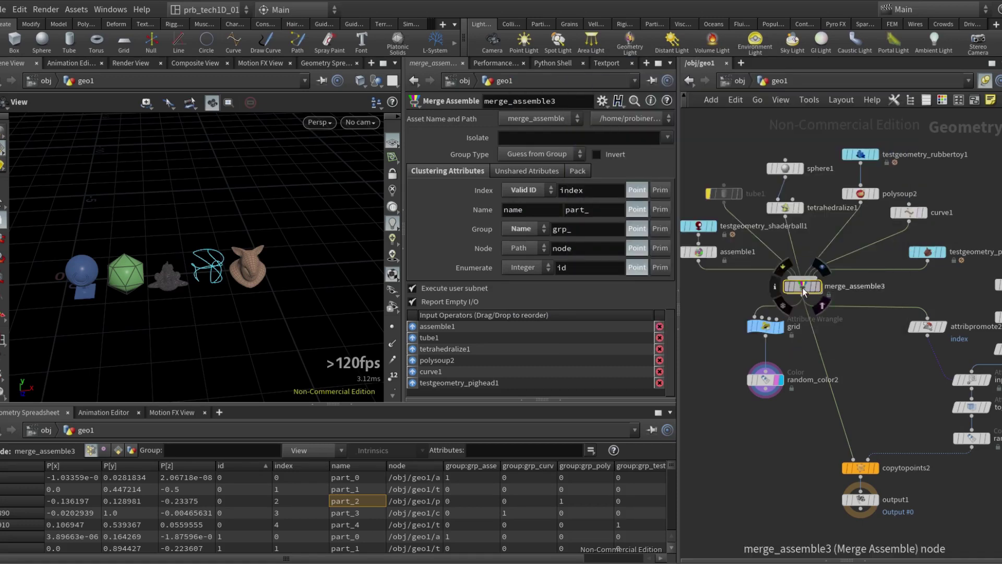
{"action": "middle_click", "coordinate": [830, 285]}
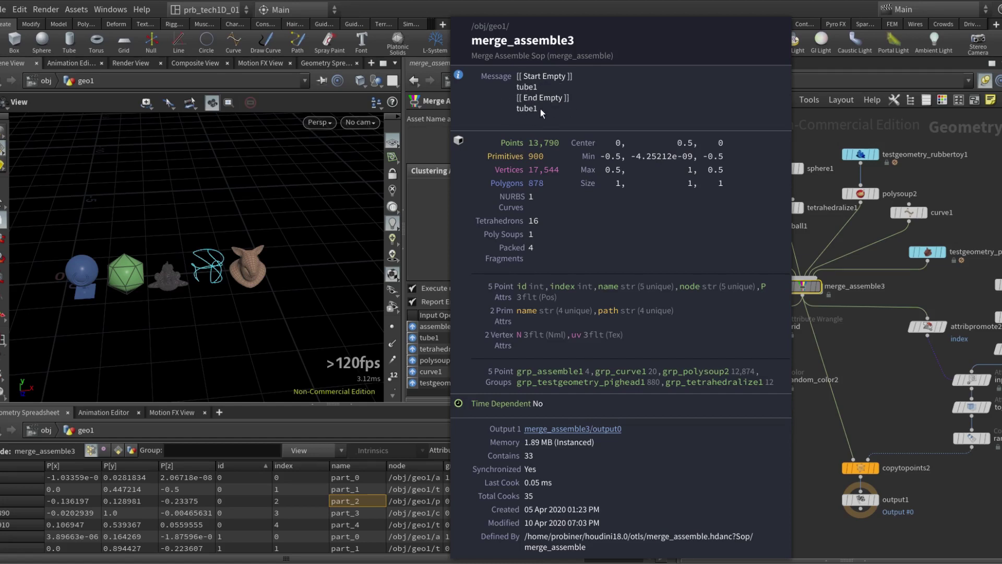
Inside merge_assemble3's Preprocess, add a Merge node wired below normal2.
{"action": "double_click", "coordinate": [806, 286]}
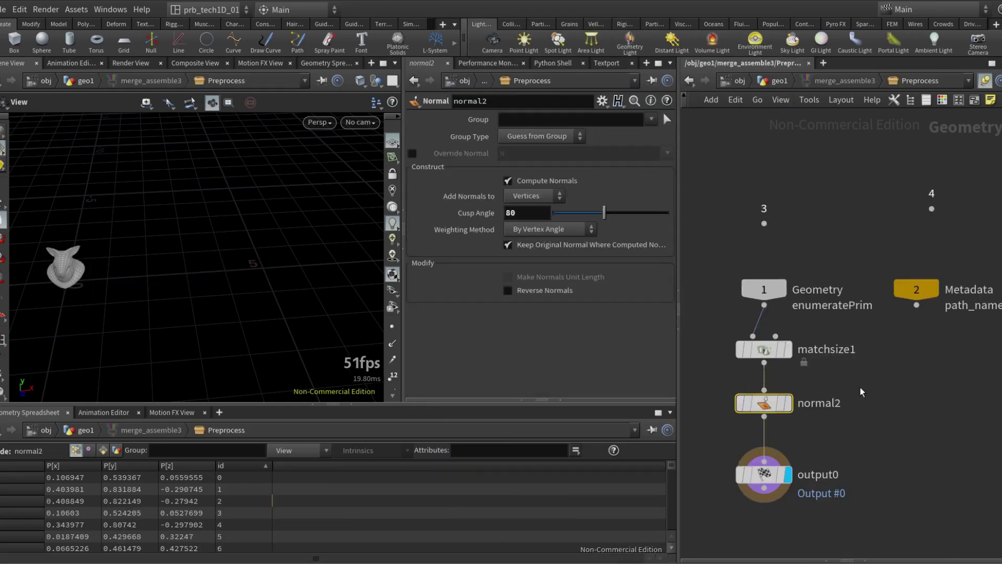
{"action": "key", "text": "Tab"}
{"action": "type", "text": "mer"}
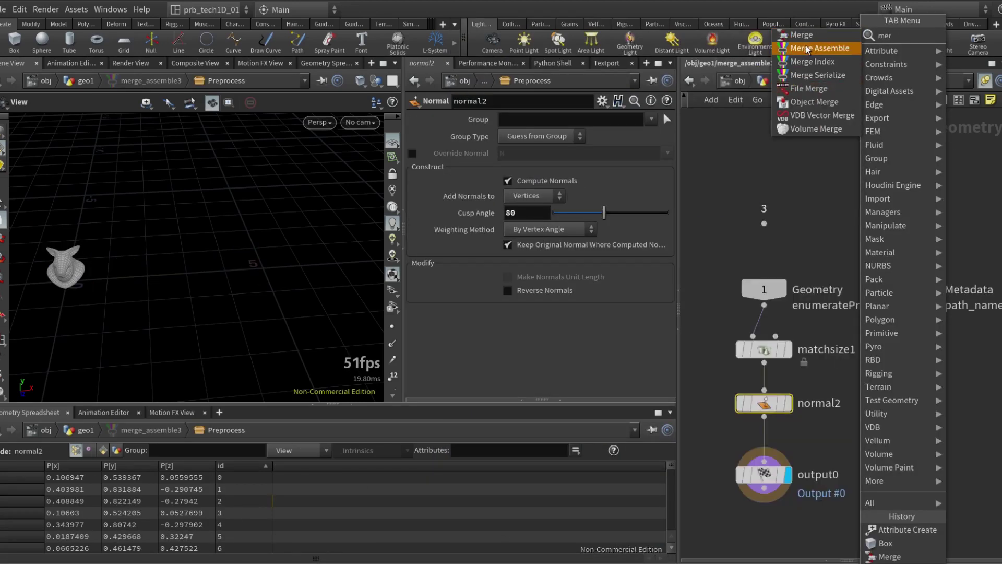
{"action": "left_click", "coordinate": [806, 35]}
{"action": "left_click", "coordinate": [847, 429]}
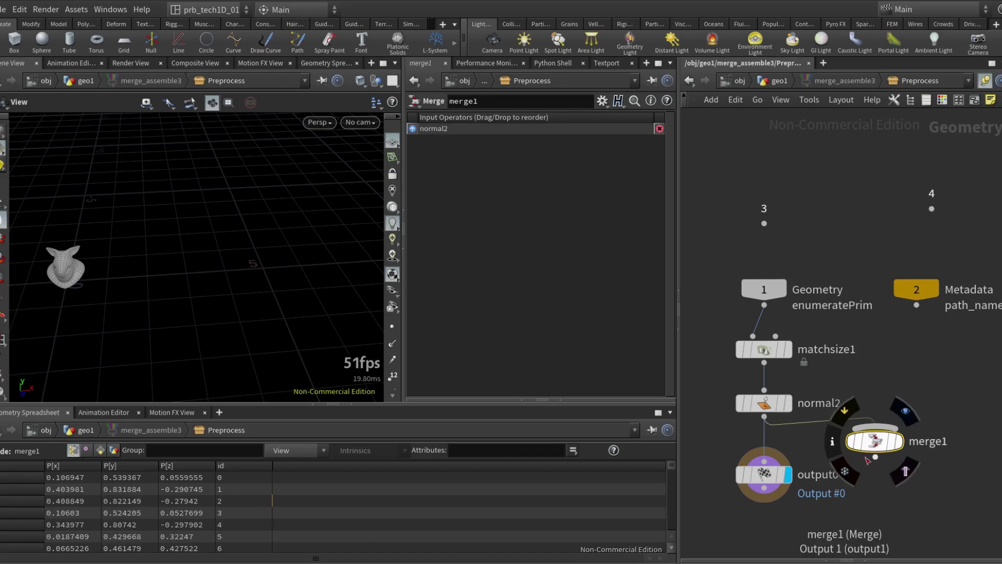
Add a Box node wired into merge1, then confirm 13,838 points and 936 primitives.
{"action": "key", "text": "Tab"}
{"action": "type", "text": "bo"}
{"action": "left_click", "coordinate": [804, 62]}
{"action": "left_click", "coordinate": [887, 370]}
{"action": "left_click_drag", "start_coordinate": [888, 385], "coordinate": [914, 436]}
{"action": "key", "text": "u"}
{"action": "middle_click", "coordinate": [804, 286]}
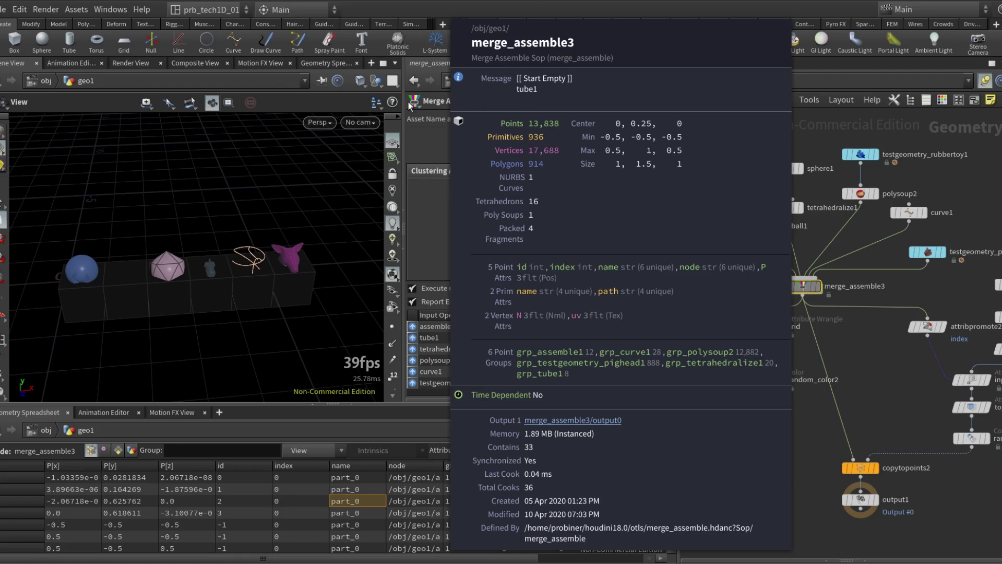
Apply the isolate preset for primitive types 1-6 and 22 on merge_assemble3 and check its info.
{"action": "key", "text": "i"}
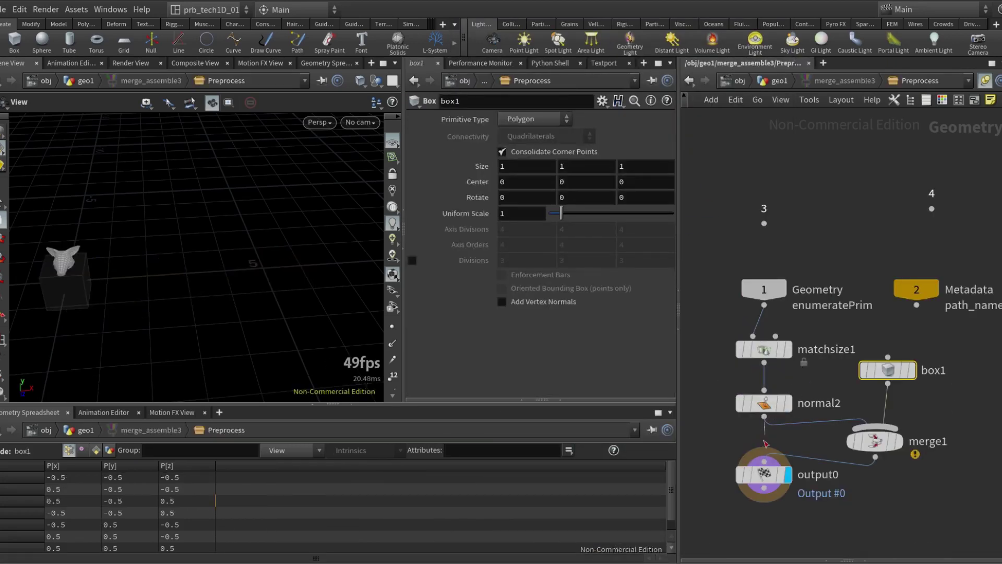
{"action": "key", "text": "u"}
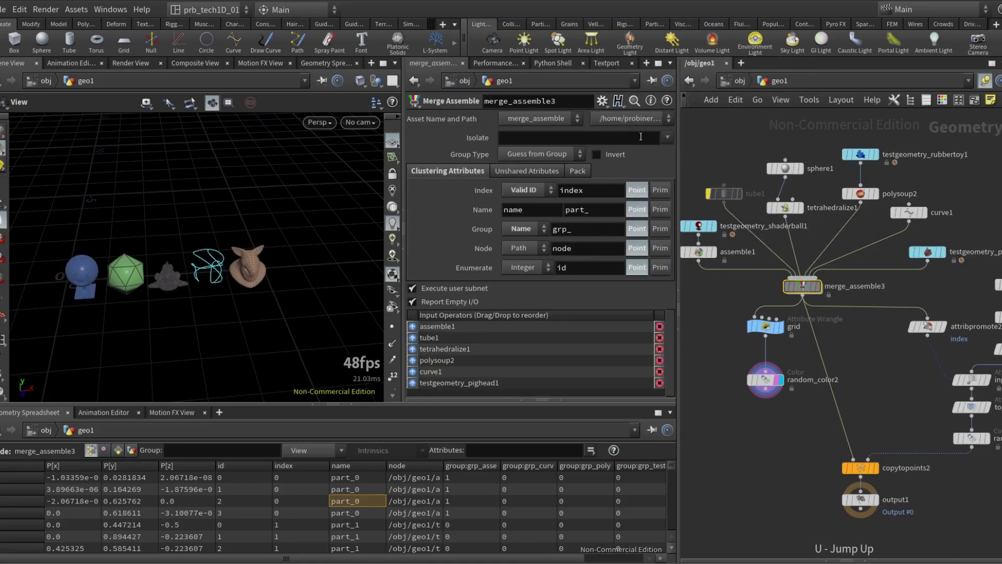
{"action": "left_click", "coordinate": [667, 138]}
{"action": "left_click", "coordinate": [693, 158]}
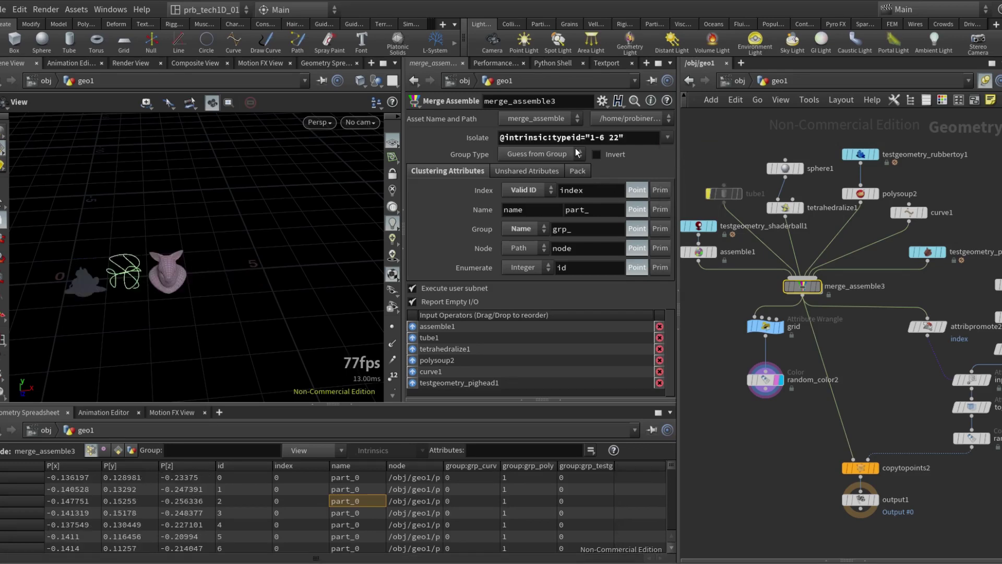
{"action": "key", "text": "i"}
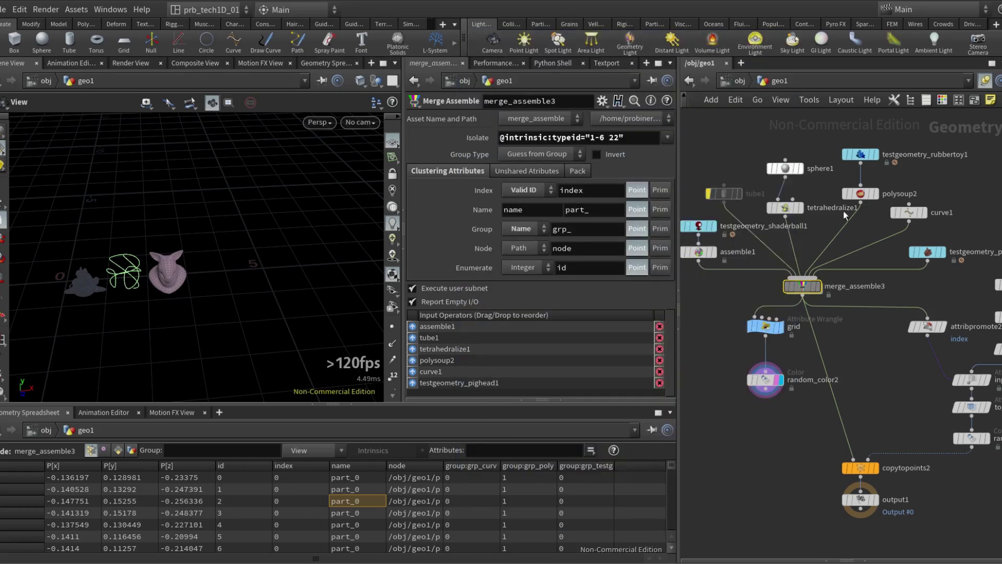
Clear merge_assemble3's isolate expression and bring merge_assemble2 into view.
{"action": "triple_click", "coordinate": [637, 137]}
{"action": "key", "text": "BackSpace"}
{"action": "key", "text": "Return"}
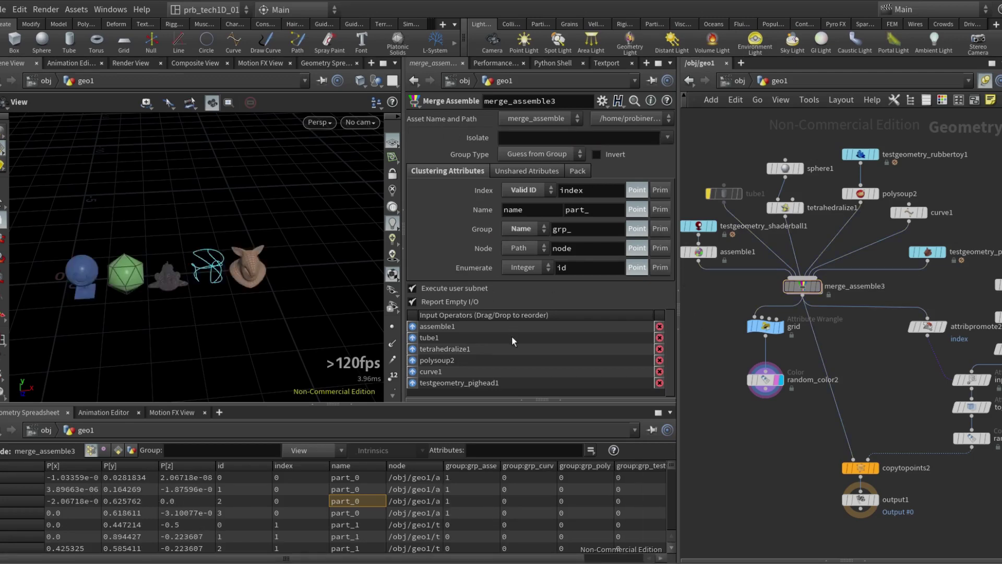
{"action": "middle_click_drag", "start_coordinate": [712, 309], "coordinate": [801, 325]}
Display and select merge_assemble2, framing its merged geometry in the viewport.
{"action": "scroll", "coordinate": [801, 325], "scroll_direction": "up", "scroll_amount": 3}
{"action": "left_click", "coordinate": [805, 330]}
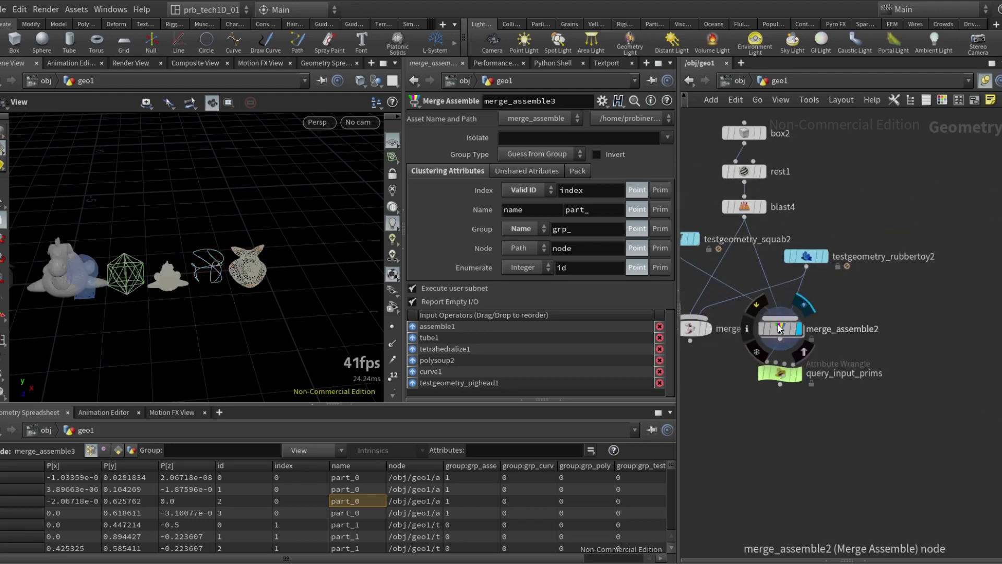
{"action": "left_click", "coordinate": [779, 328]}
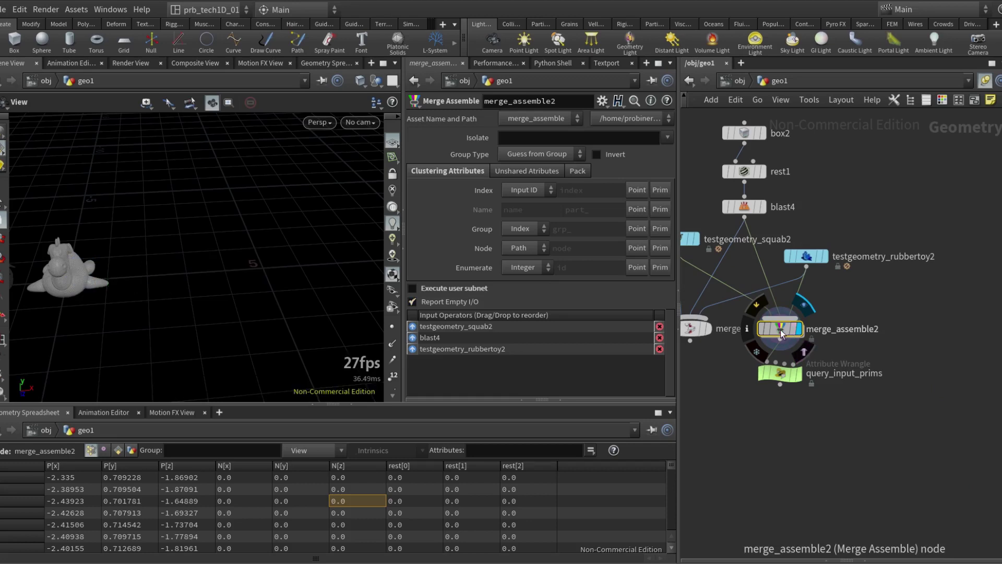
{"action": "key", "text": "g"}
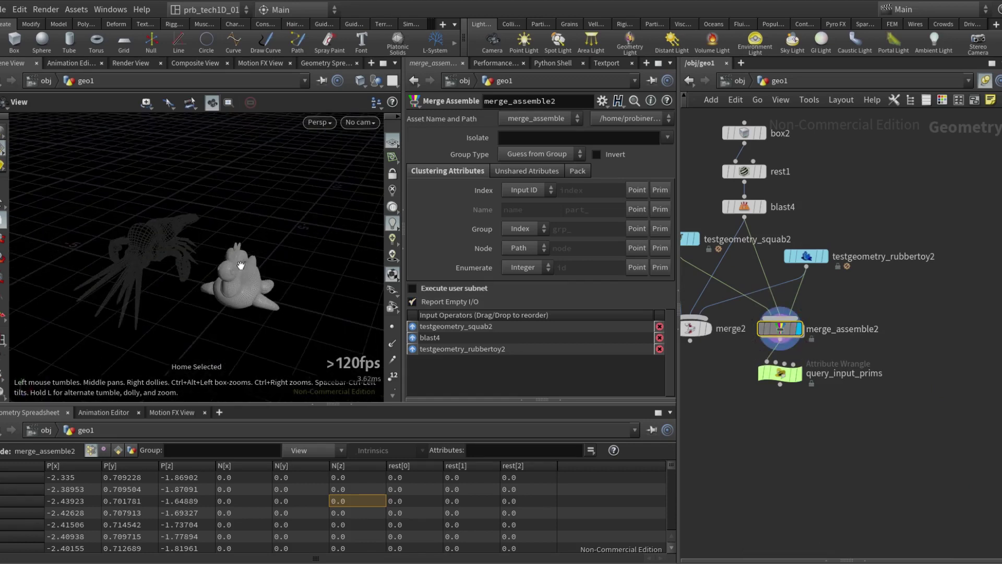
{"action": "left_click_drag", "start_coordinate": [241, 264], "coordinate": [224, 260]}
Select merge2 and read its attribute-mismatch warning in node info.
{"action": "middle_click_drag", "start_coordinate": [710, 332], "coordinate": [750, 335]}
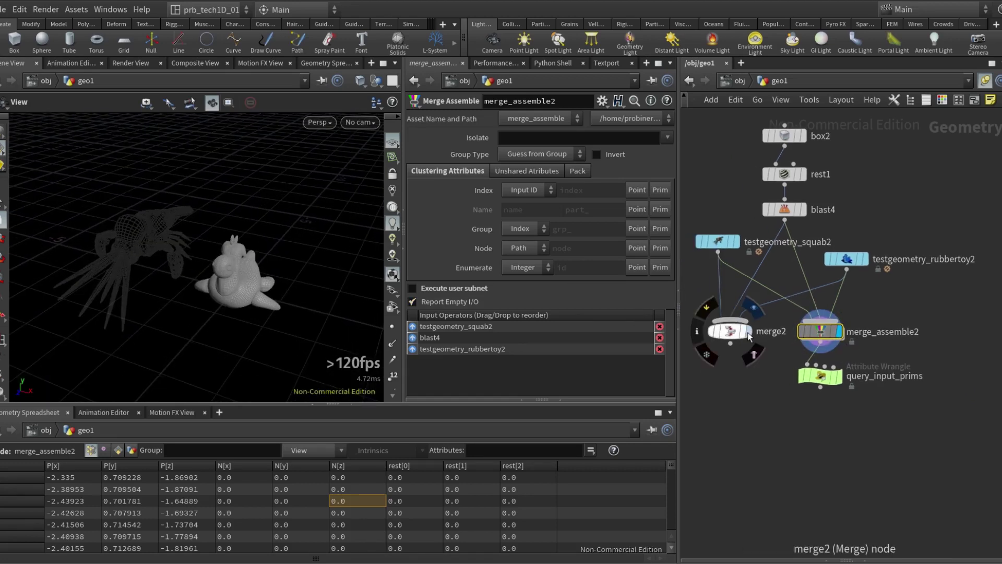
{"action": "left_click", "coordinate": [746, 333]}
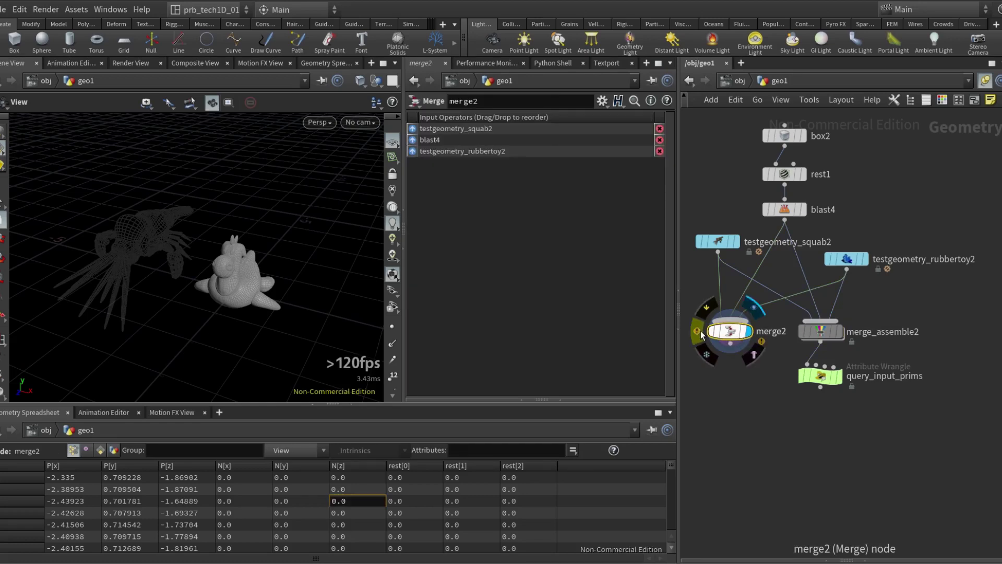
{"action": "left_click", "coordinate": [700, 331]}
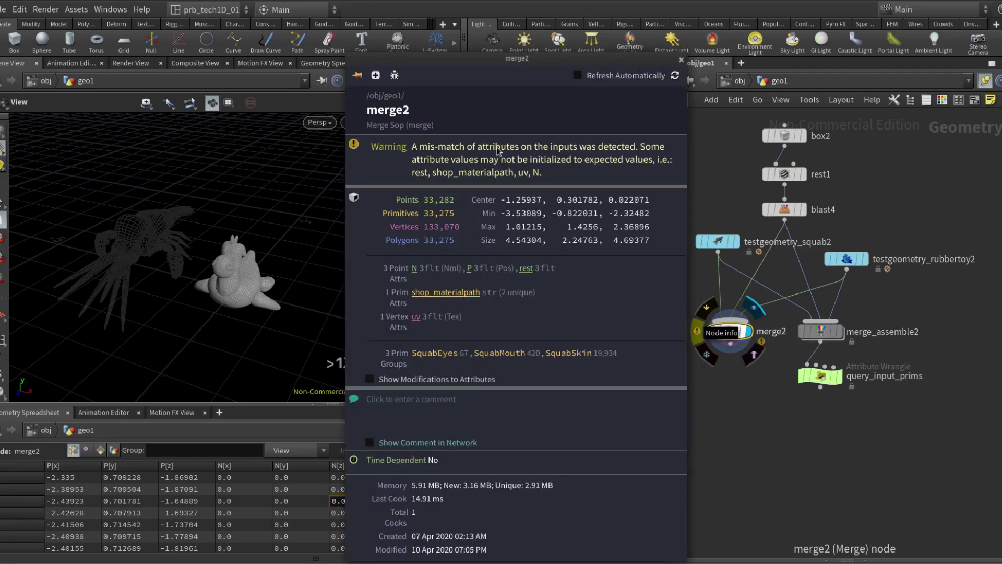
{"action": "left_click", "coordinate": [681, 61]}
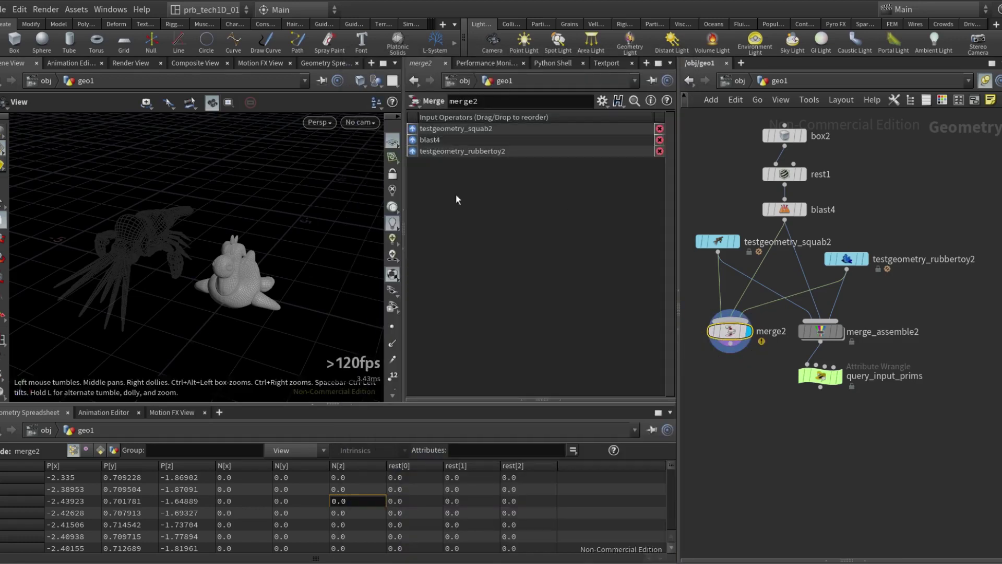
Check rubbertoy2 and squab2 node info, then reselect merge_assemble2.
{"action": "mouse_move", "coordinate": [860, 260]}
{"action": "left_click", "coordinate": [813, 258]}
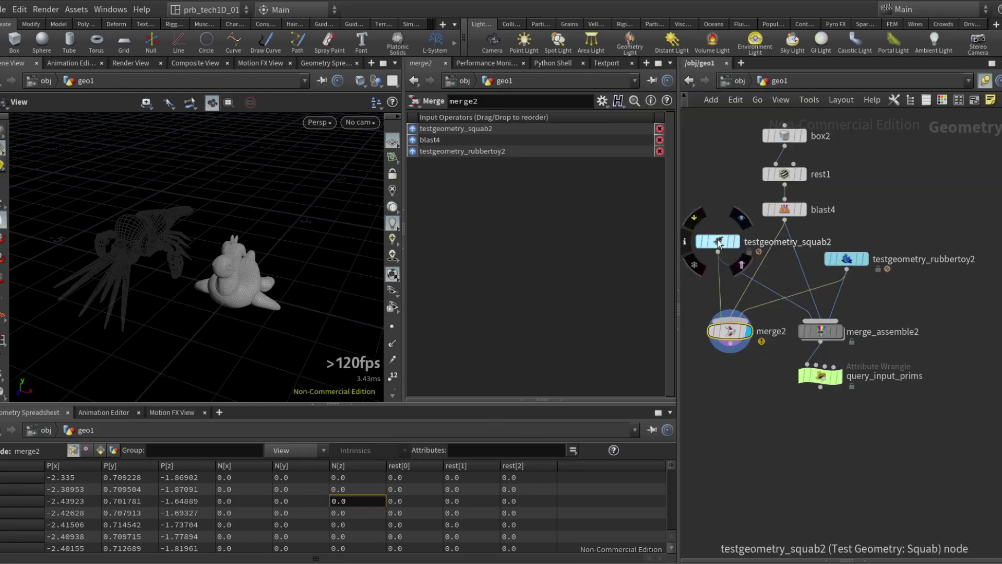
{"action": "left_click", "coordinate": [694, 241]}
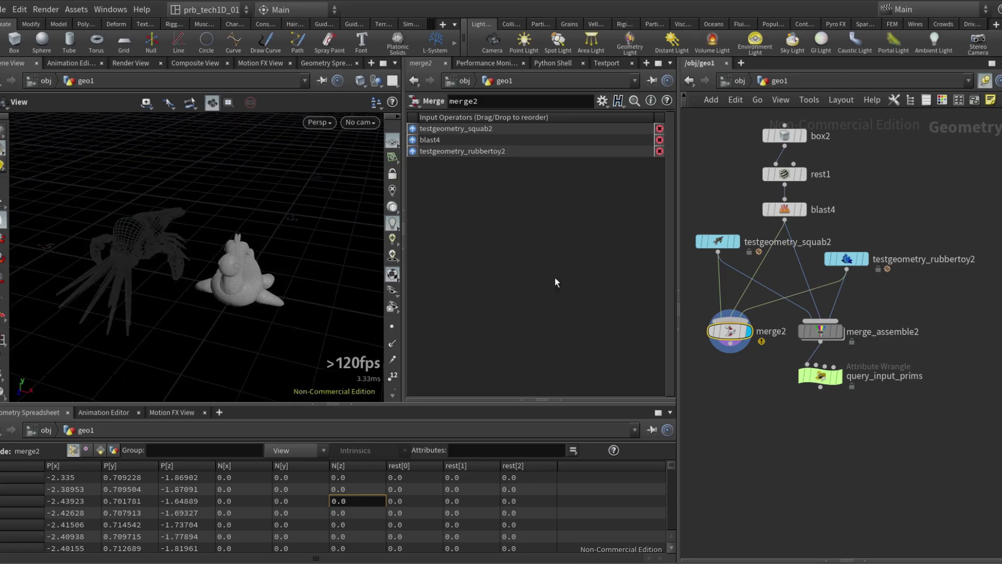
{"action": "left_click", "coordinate": [821, 337]}
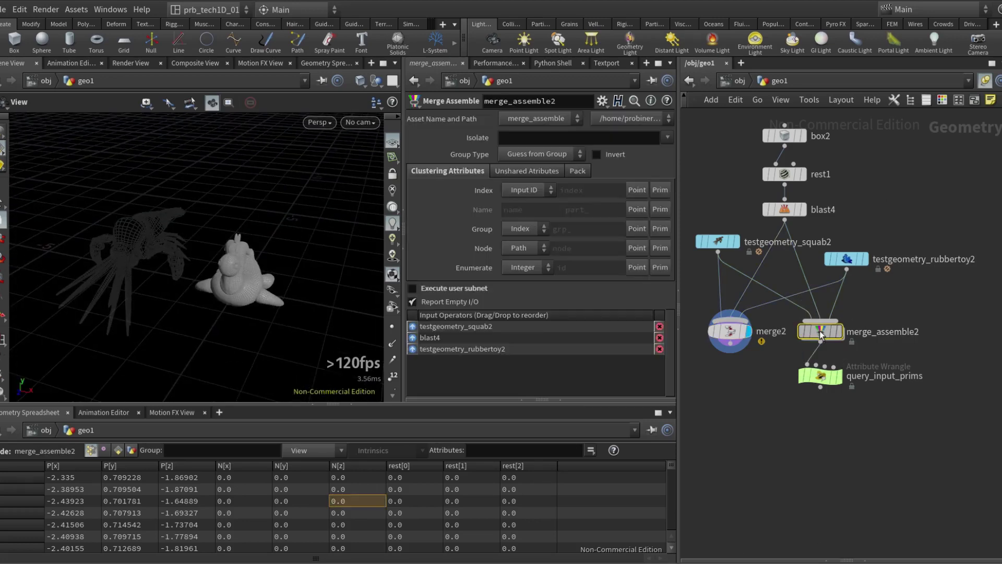
{"action": "left_click", "coordinate": [505, 172]}
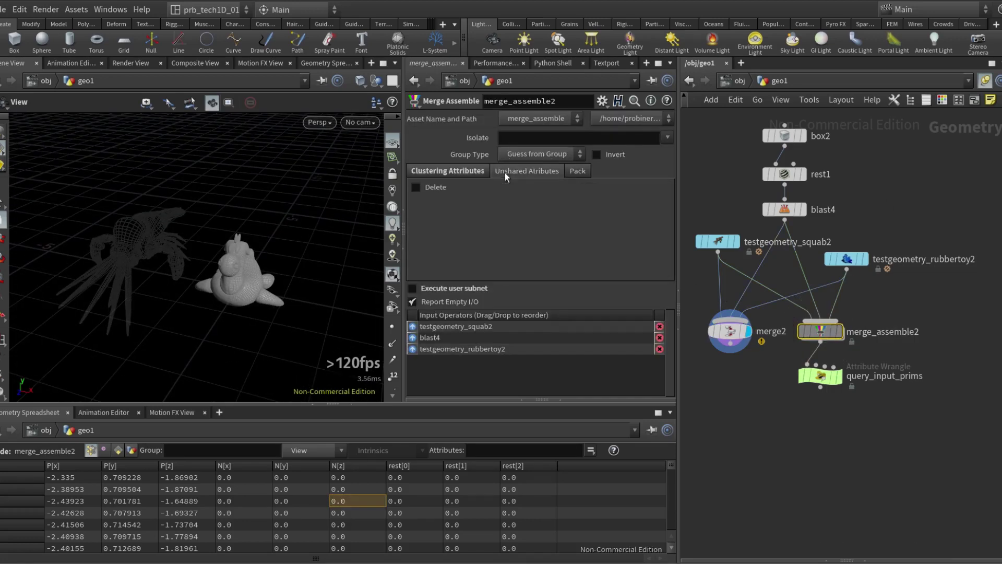
{"action": "left_click", "coordinate": [423, 187]}
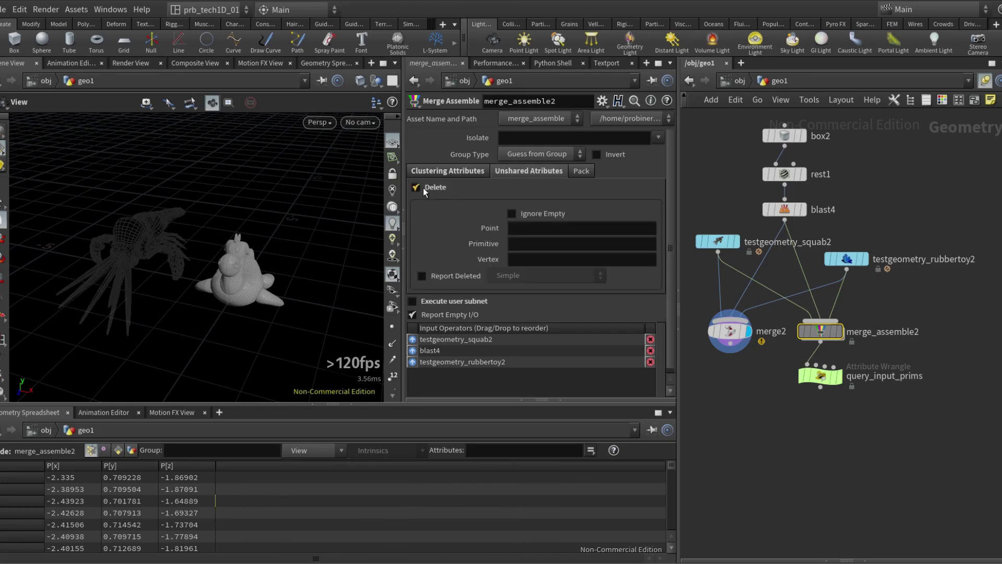
{"action": "left_click", "coordinate": [839, 331]}
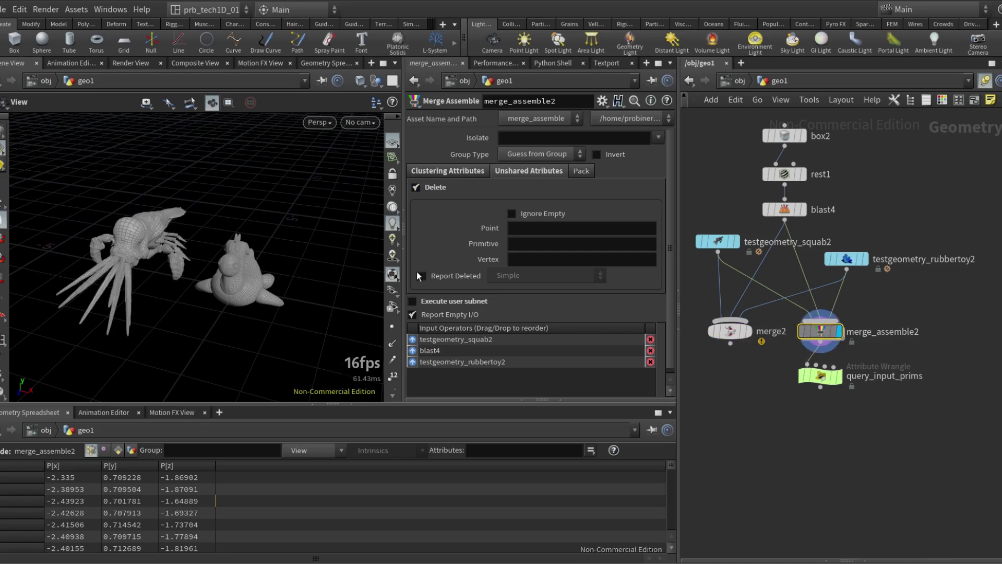
{"action": "middle_click", "coordinate": [820, 331]}
Enable Report Deleted (Simple) and compare the deleted attributes with squab2's and rubbertoy2's.
{"action": "left_click", "coordinate": [421, 275]}
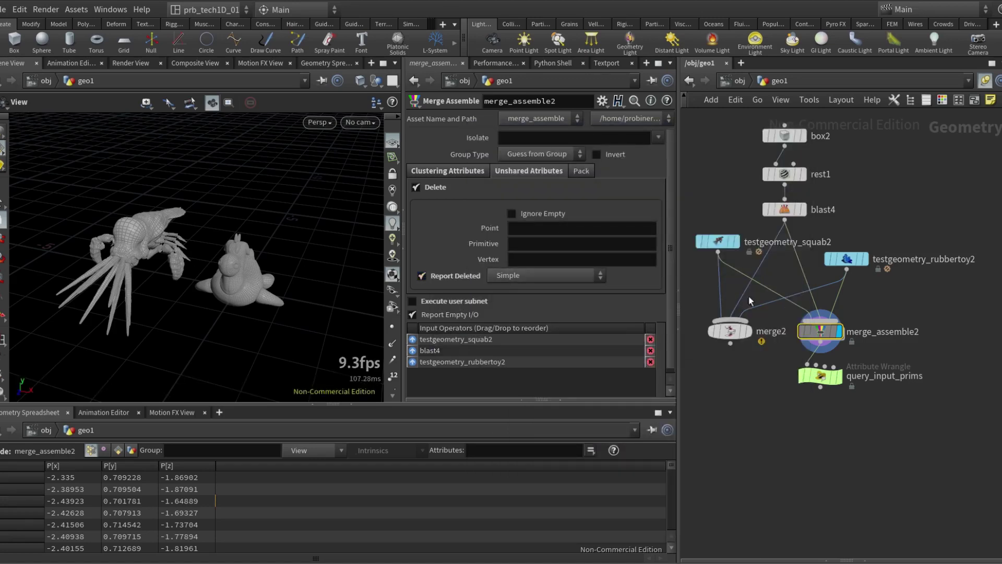
{"action": "middle_click", "coordinate": [821, 331]}
{"action": "middle_click", "coordinate": [719, 241]}
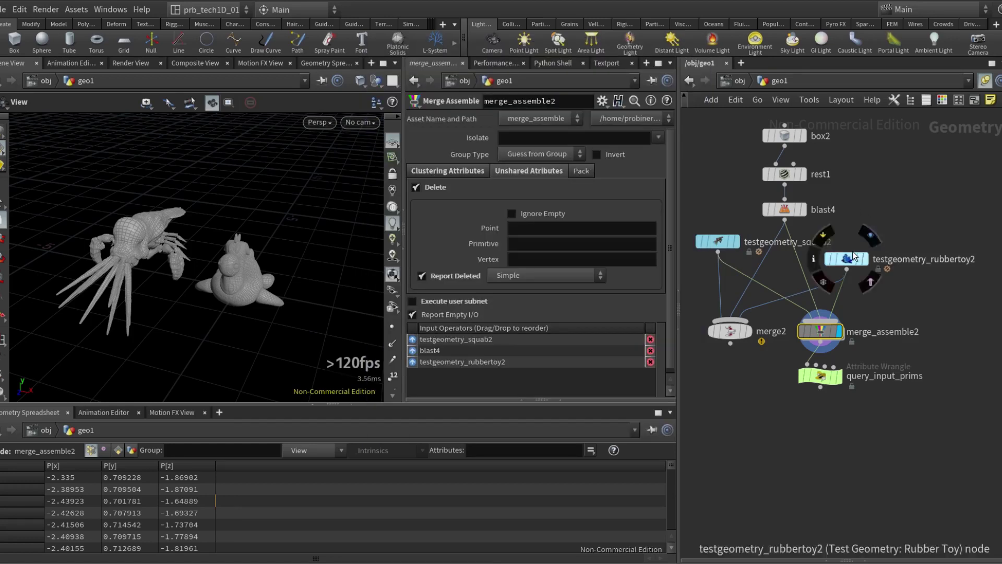
{"action": "middle_click", "coordinate": [853, 257]}
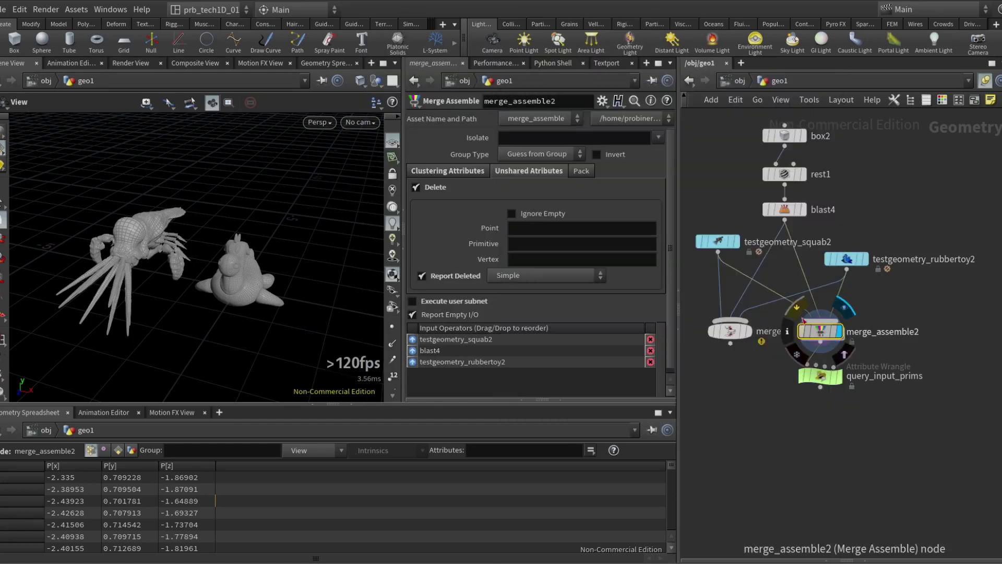
{"action": "middle_click", "coordinate": [825, 334]}
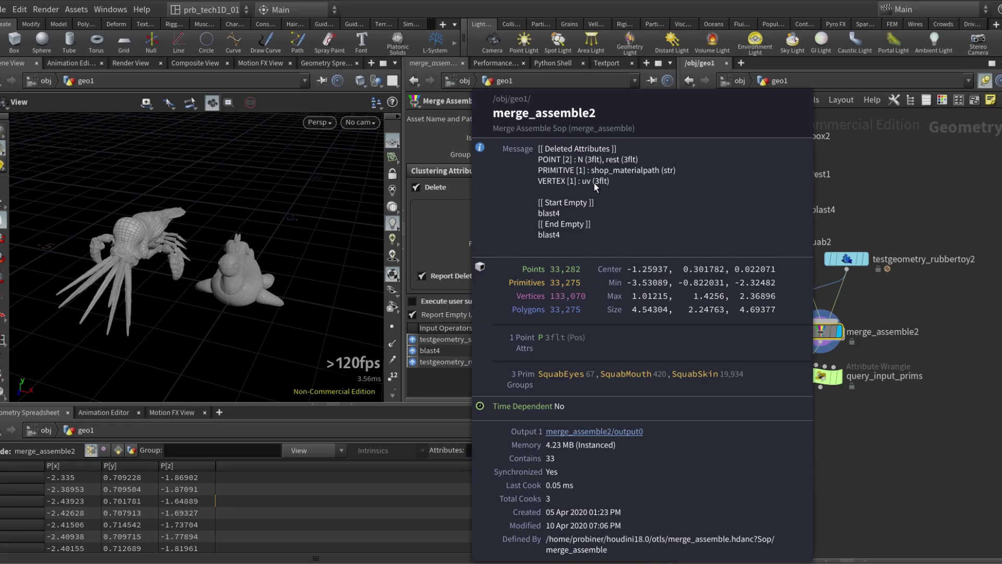
Inspect blast4's attributes against the deletion report.
{"action": "middle_click_drag", "start_coordinate": [853, 188], "coordinate": [840, 189]}
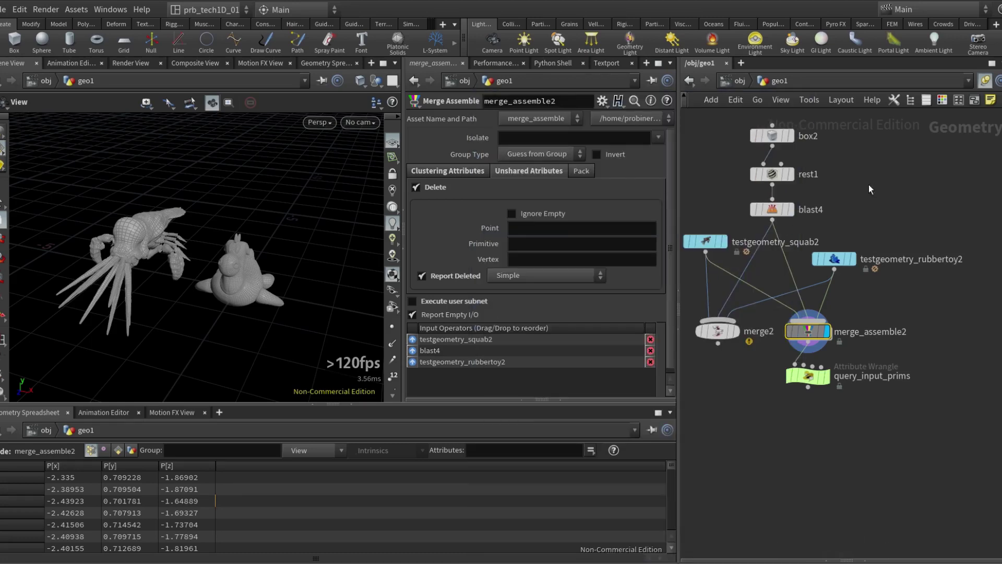
{"action": "middle_click", "coordinate": [772, 210]}
{"action": "middle_click", "coordinate": [772, 209]}
Tick Ignore Empty so only N and shop_materialpath are deleted, keeping P and uv.
{"action": "left_click", "coordinate": [515, 215]}
{"action": "middle_click", "coordinate": [808, 331]}
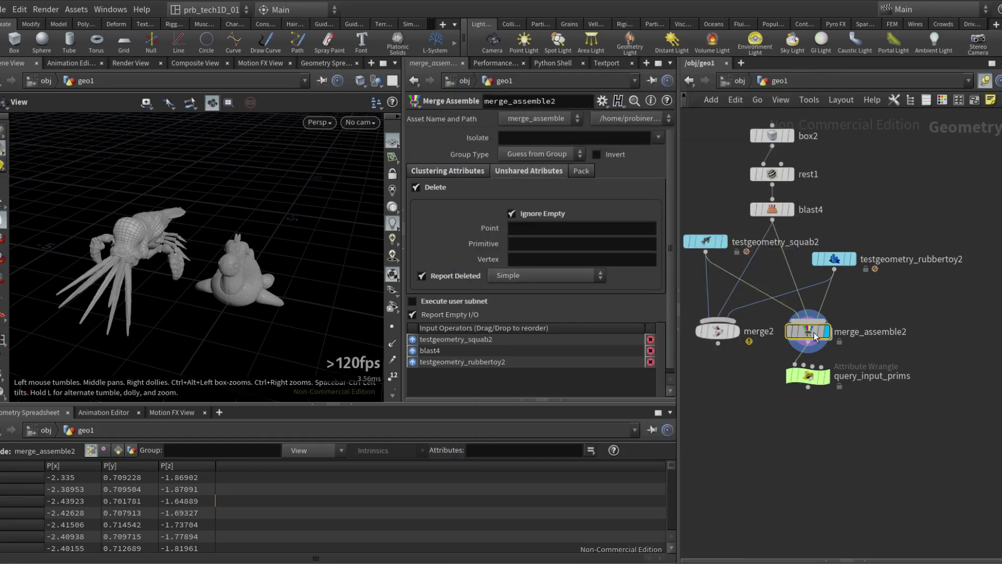
{"action": "left_click_drag", "start_coordinate": [204, 205], "coordinate": [248, 211]}
{"action": "middle_click", "coordinate": [830, 266]}
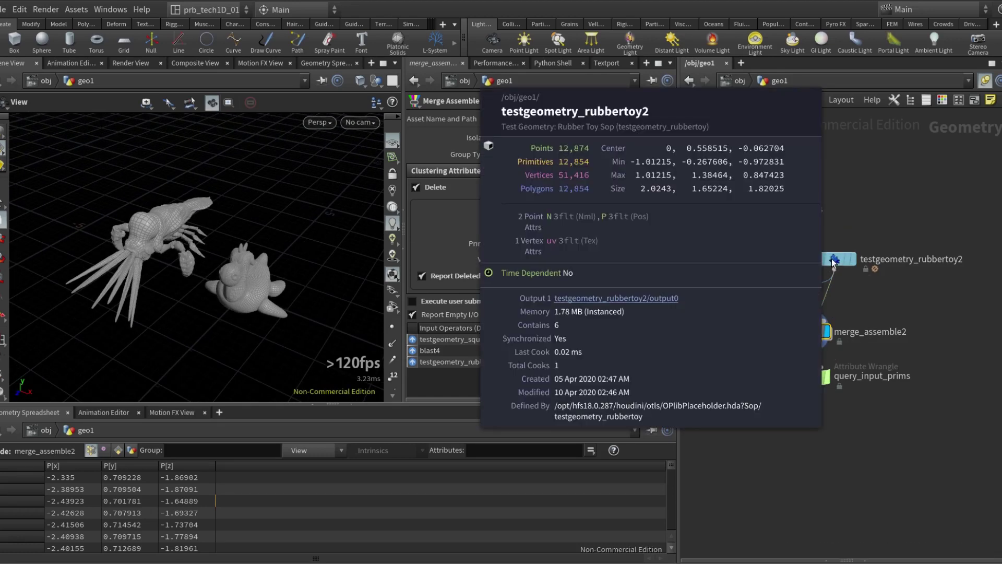
Set merge_assemble2's Primitive delete pattern to ^*shop*.
{"action": "left_click", "coordinate": [541, 244]}
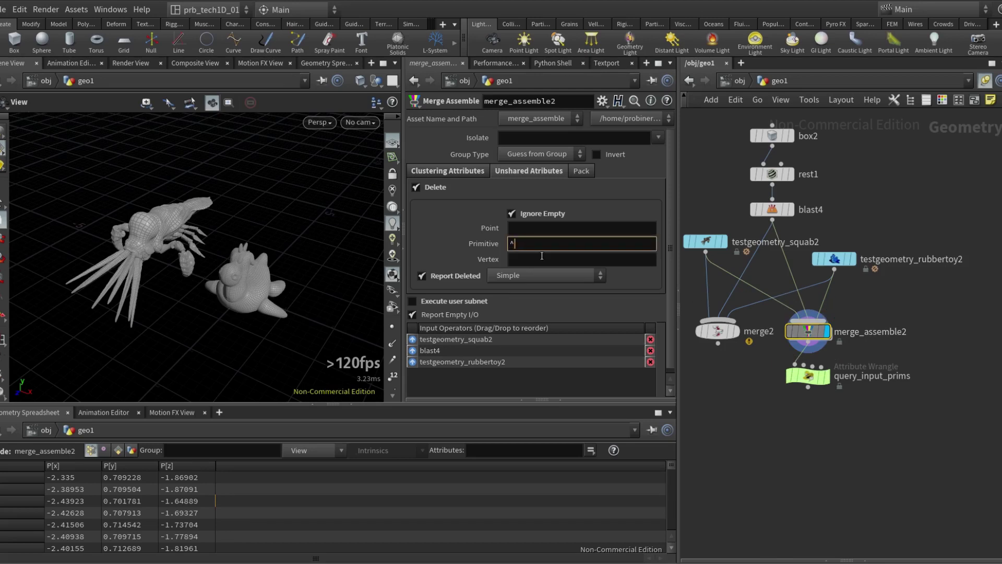
{"action": "type", "text": "^*SHO"}
{"action": "key", "text": "BackSpace"}
{"action": "key", "text": "BackSpace"}
{"action": "key", "text": "BackSpace"}
{"action": "type", "text": "hop"}
{"action": "key", "text": "Return"}
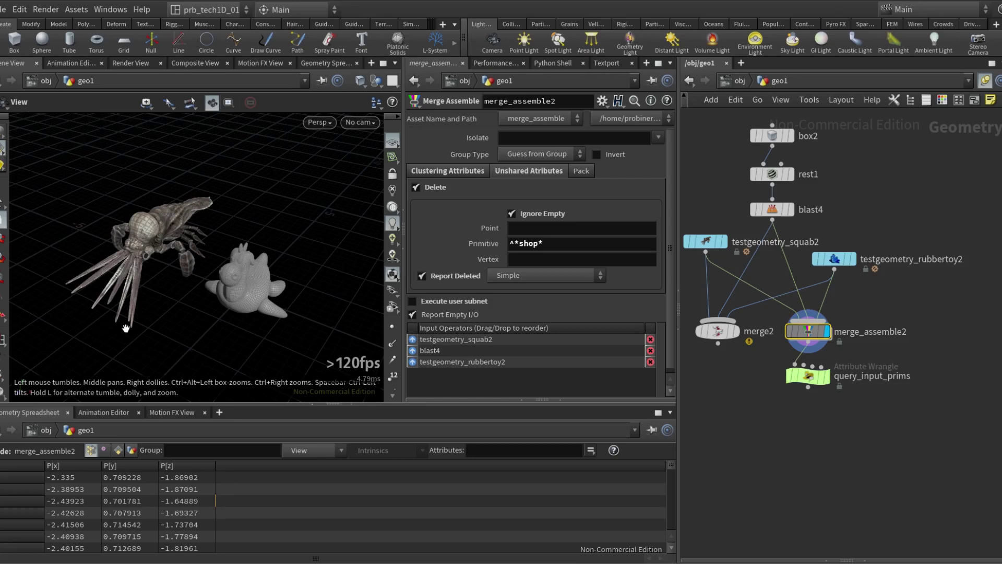
Show primitive attributes in the spreadsheet, sorted by shop_materialpath.
{"action": "left_click", "coordinate": [119, 450]}
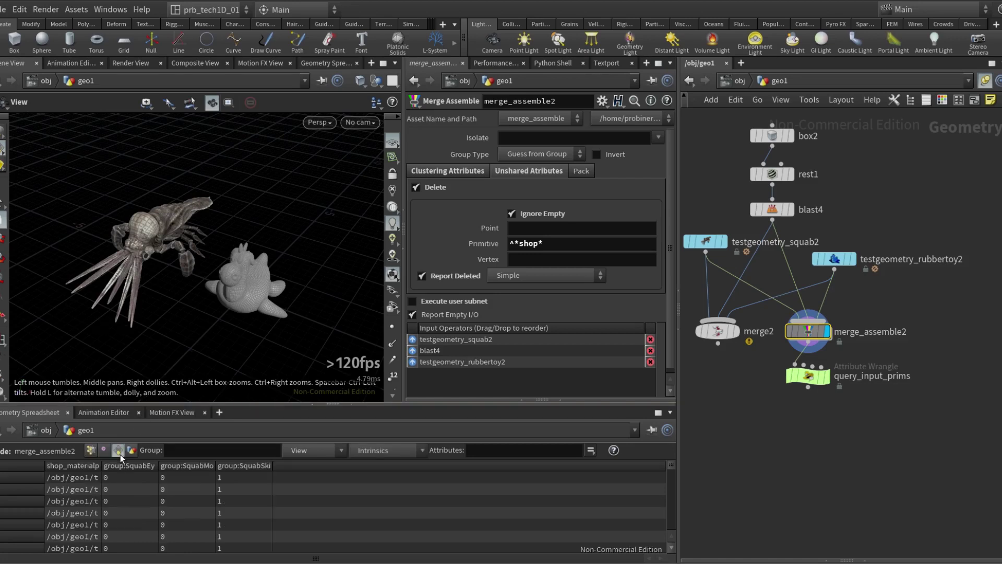
{"action": "left_click", "coordinate": [71, 465]}
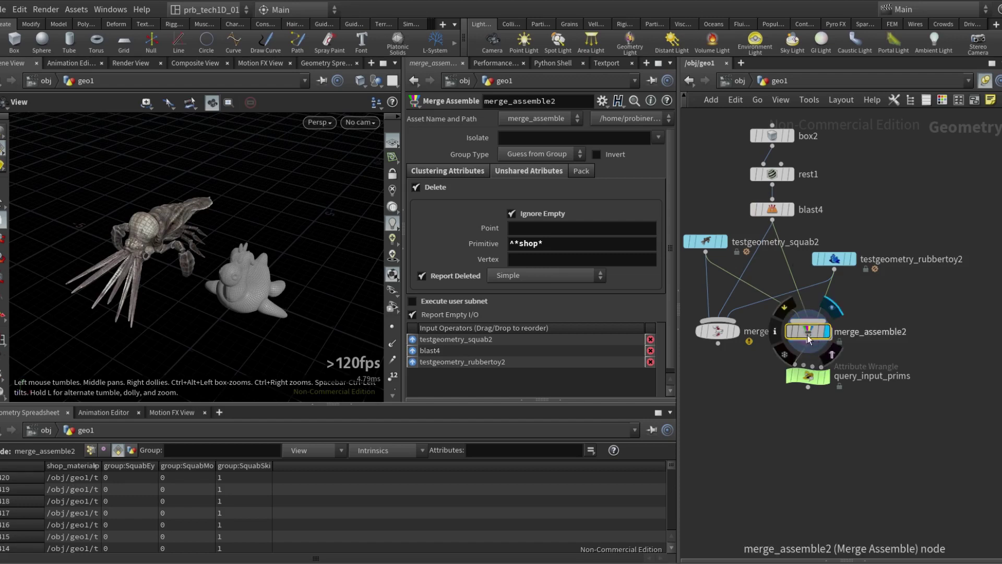
{"action": "left_click_drag", "start_coordinate": [250, 246], "coordinate": [219, 240]}
{"action": "left_click_drag", "start_coordinate": [545, 244], "coordinate": [472, 259]}
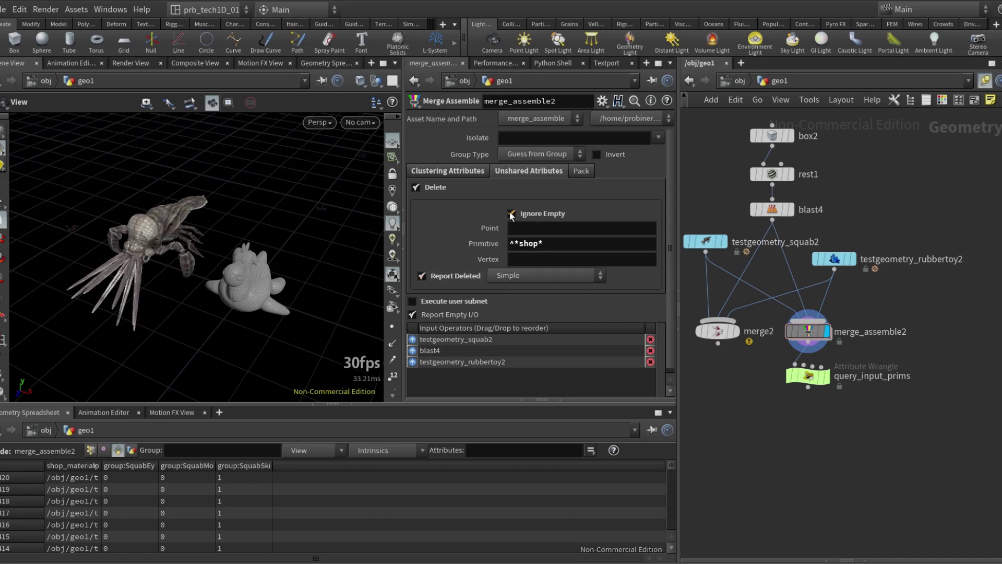
Bypass blast4 and review merge_assemble2's deleted-attribute report.
{"action": "mouse_move", "coordinate": [764, 213]}
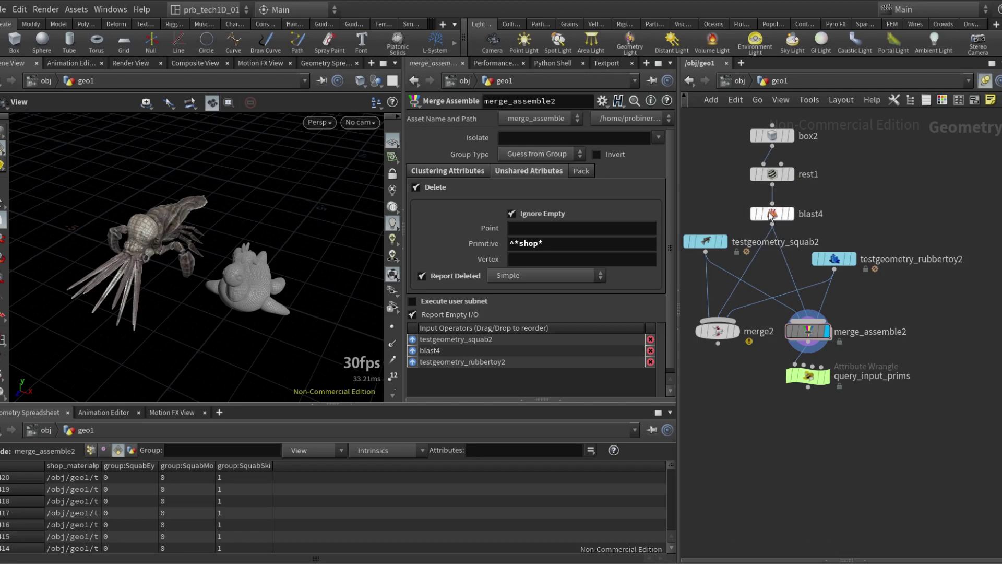
{"action": "left_click", "coordinate": [747, 192]}
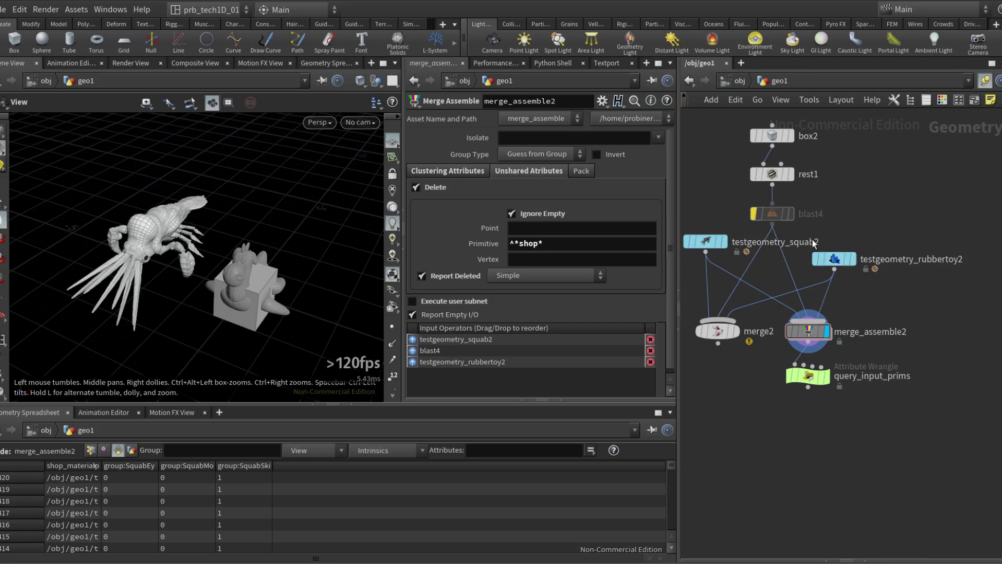
{"action": "middle_click", "coordinate": [808, 331]}
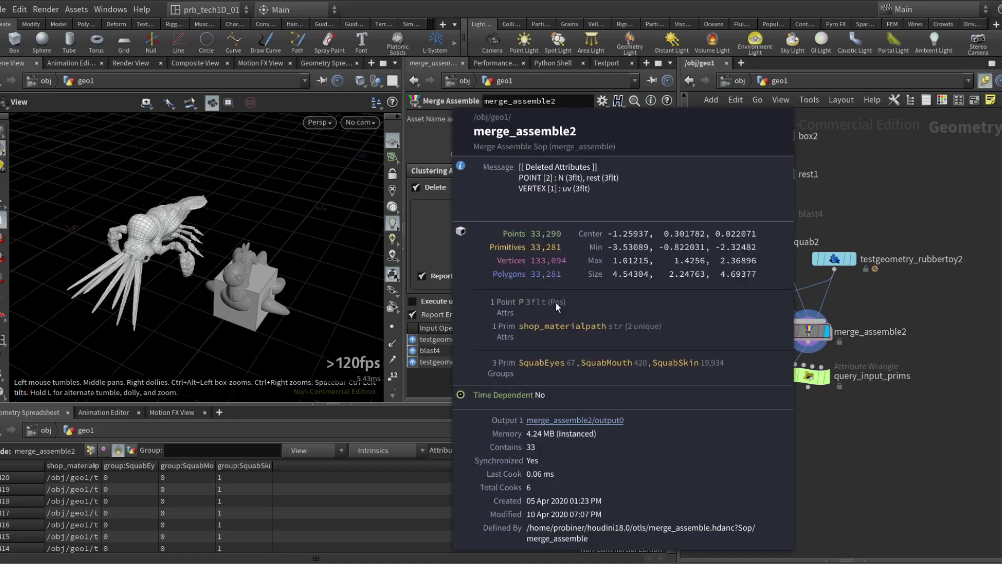
{"action": "middle_click", "coordinate": [828, 341]}
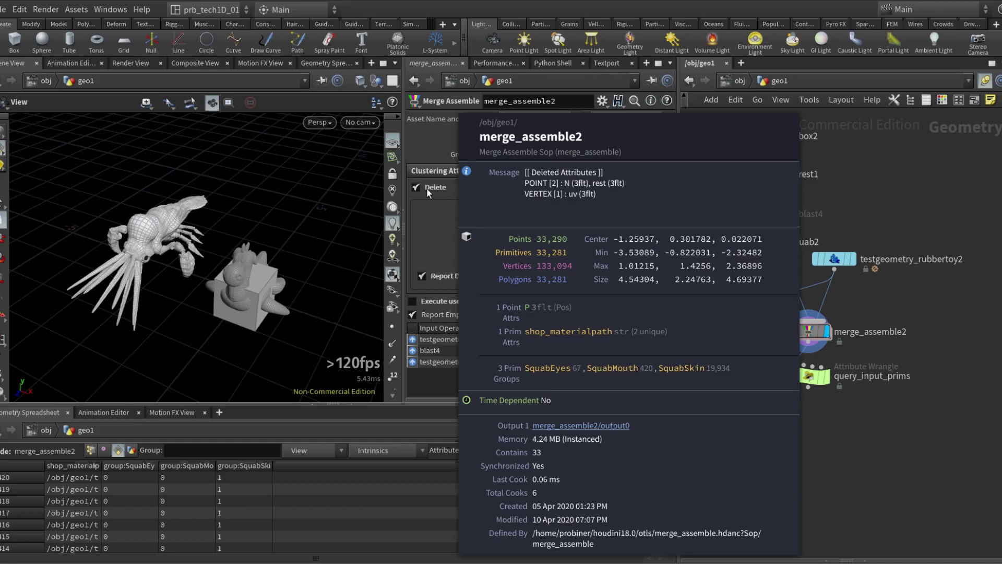
Set Report Deleted to Inputs Containing Attribute and view the per-input report.
{"action": "left_click", "coordinate": [528, 276]}
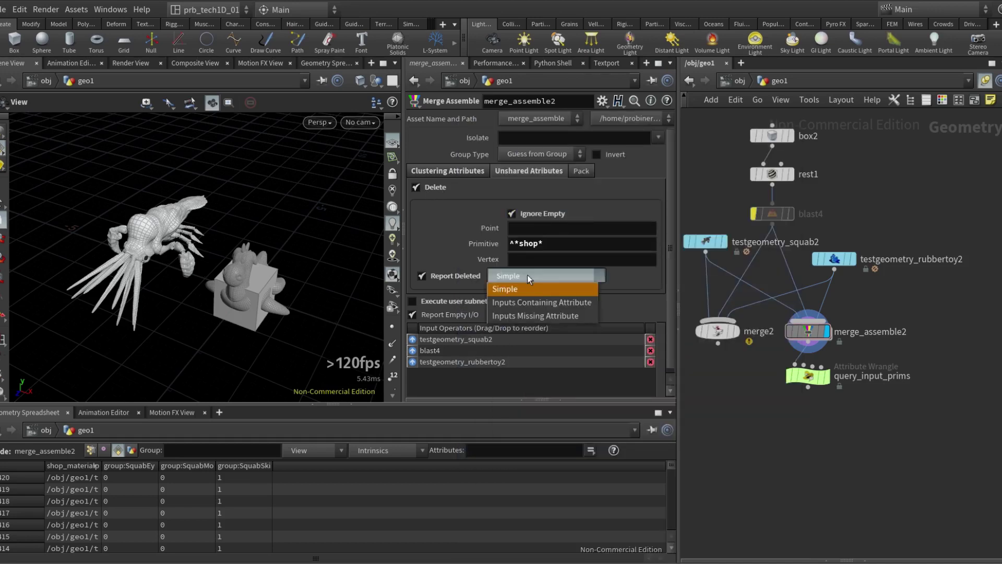
{"action": "left_click", "coordinate": [516, 302]}
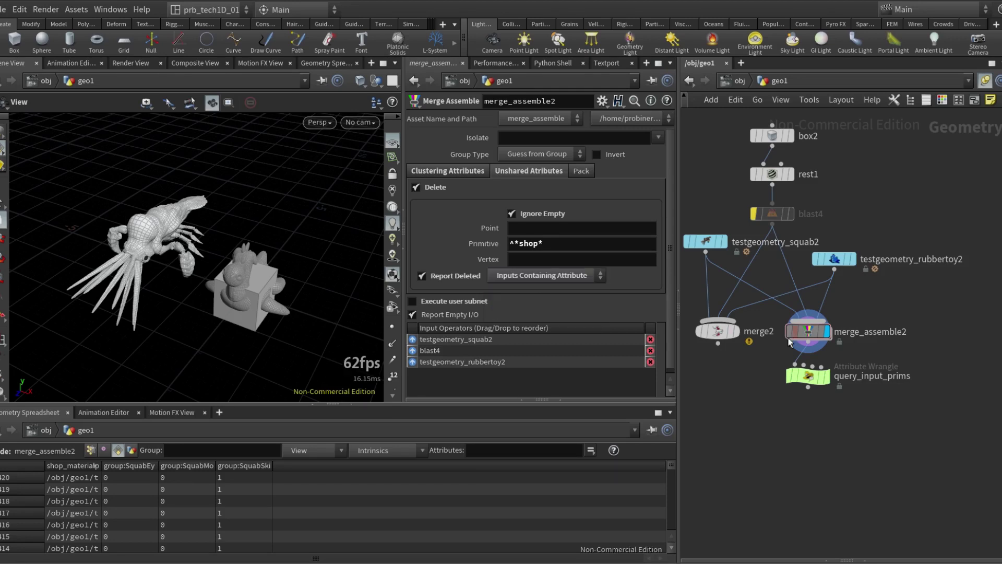
{"action": "middle_click", "coordinate": [804, 331]}
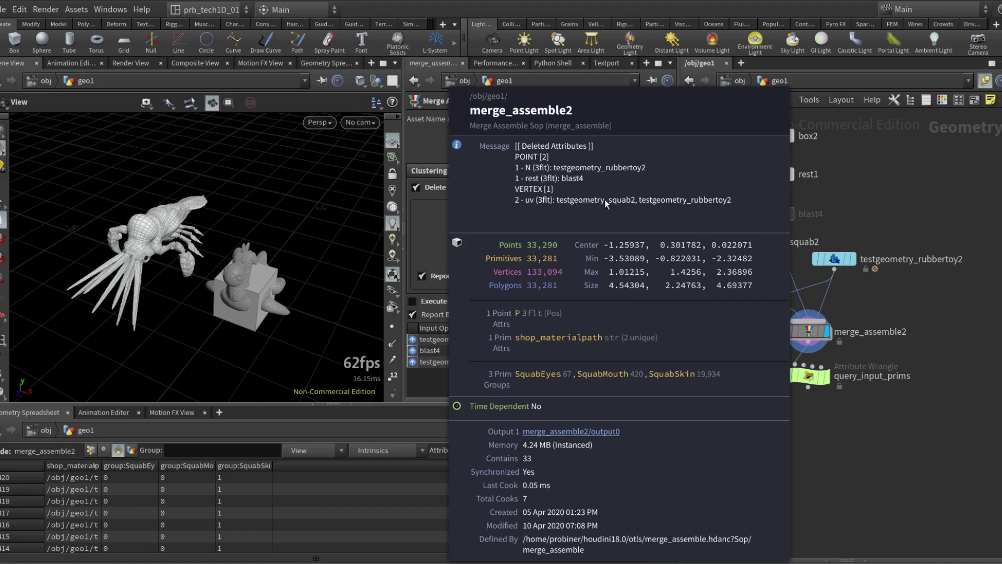
{"action": "left_click", "coordinate": [588, 251]}
Switch the report to Inputs Missing Attribute, compare with blast4, then turn off Delete.
{"action": "left_click", "coordinate": [543, 274]}
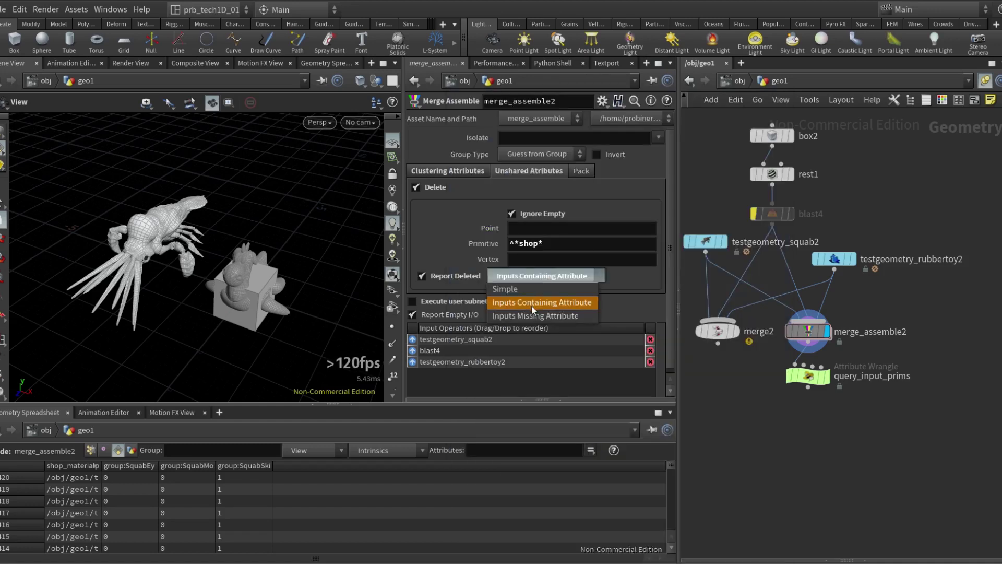
{"action": "left_click", "coordinate": [529, 321]}
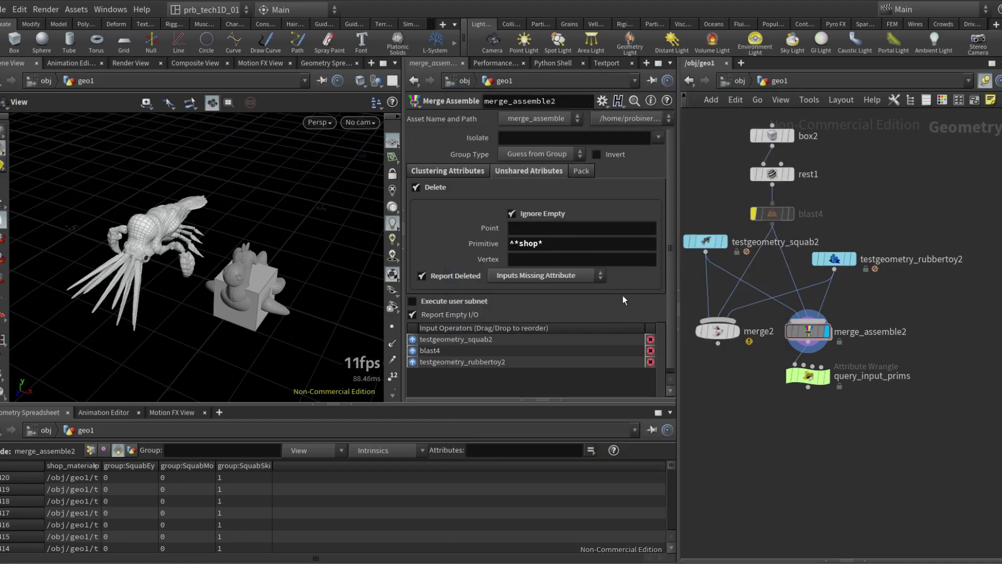
{"action": "middle_click", "coordinate": [800, 322]}
{"action": "middle_click", "coordinate": [781, 214]}
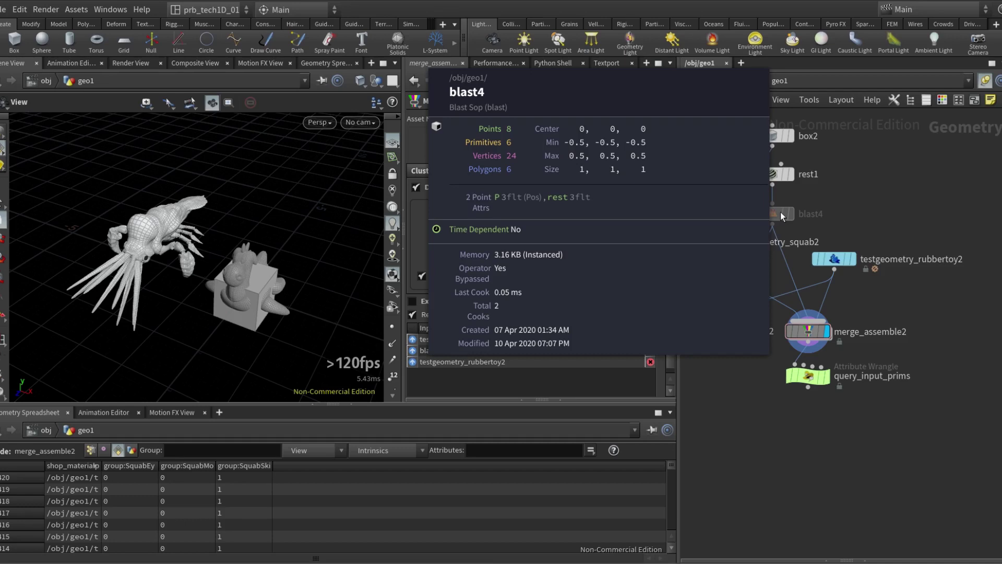
{"action": "middle_click", "coordinate": [808, 331]}
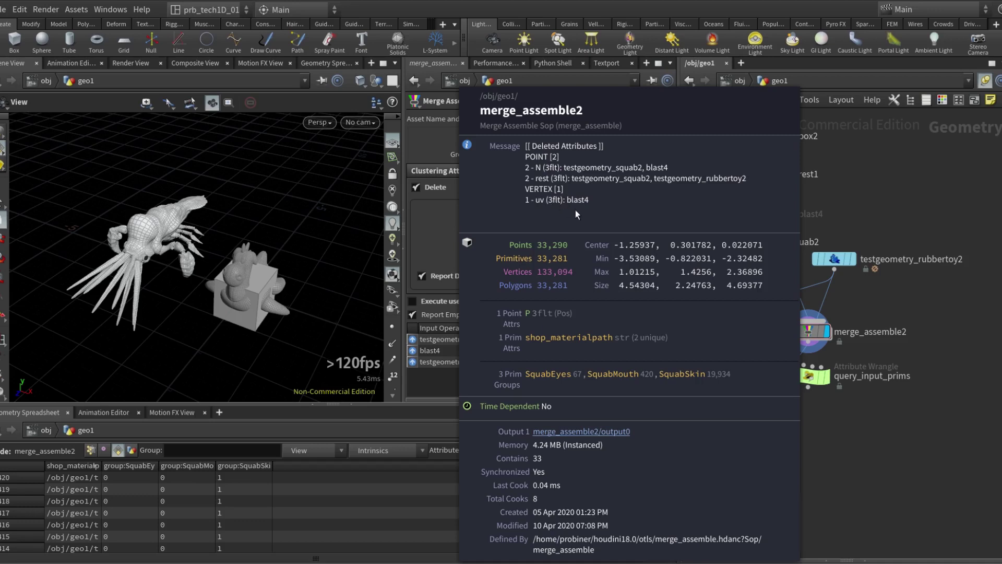
{"action": "left_click", "coordinate": [431, 189]}
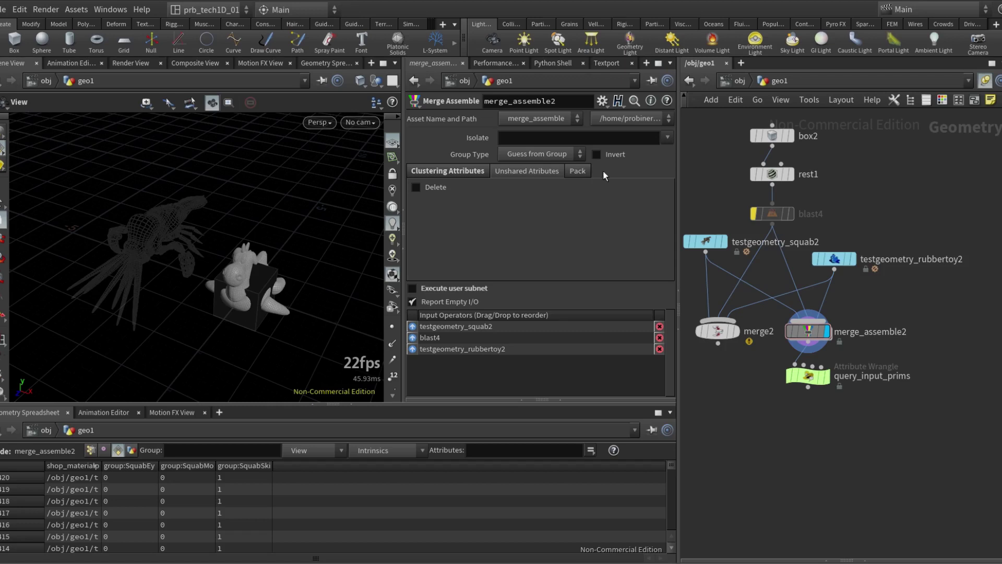
Turn on Pack for merge_assemble2's inputs and re-enable blast4 so the box disappears.
{"action": "left_click", "coordinate": [583, 174]}
{"action": "left_click", "coordinate": [434, 190]}
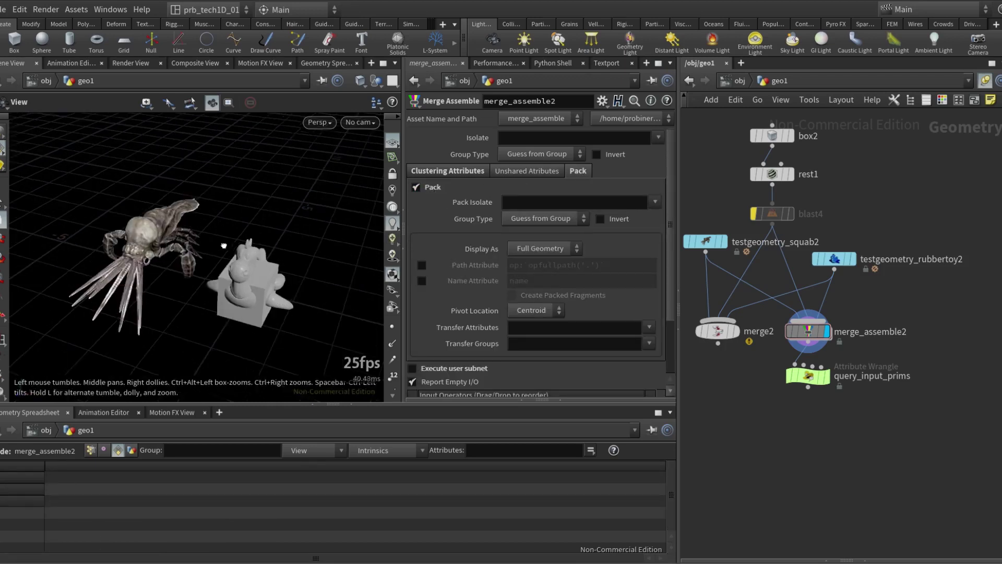
{"action": "left_click", "coordinate": [750, 198]}
{"action": "left_click_drag", "start_coordinate": [126, 198], "coordinate": [170, 188]}
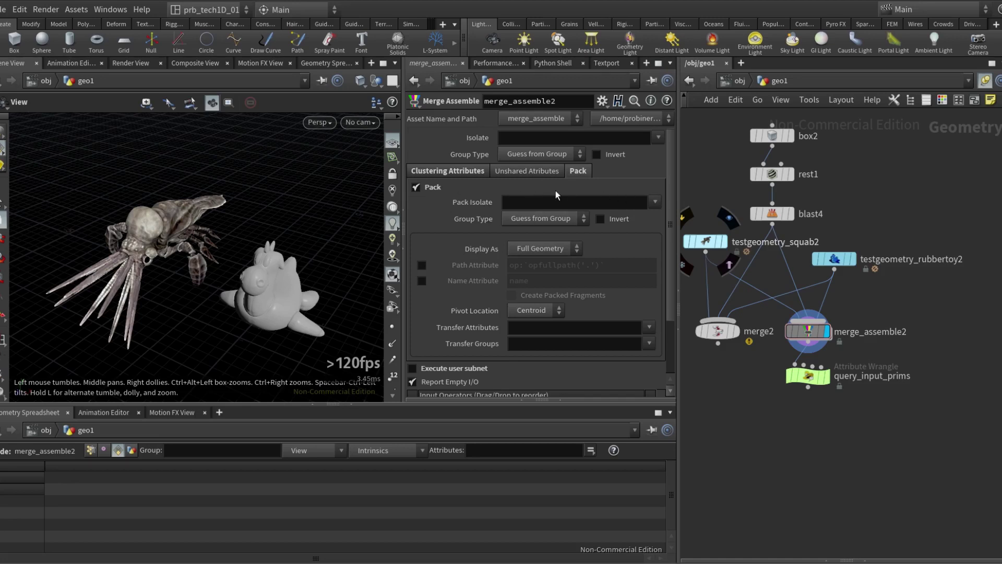
On merge_assemble3, turn on Pack and display random_color2's output of all pieces.
{"action": "scroll", "coordinate": [887, 261], "scroll_direction": "down", "scroll_amount": 3}
{"action": "scroll", "coordinate": [899, 297], "scroll_direction": "up", "scroll_amount": 3}
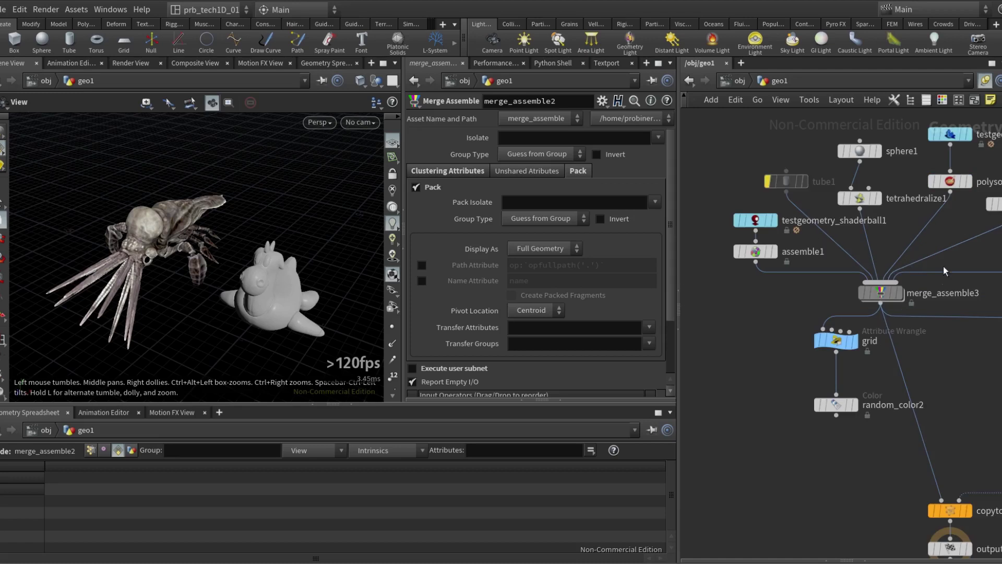
{"action": "left_click", "coordinate": [897, 294]}
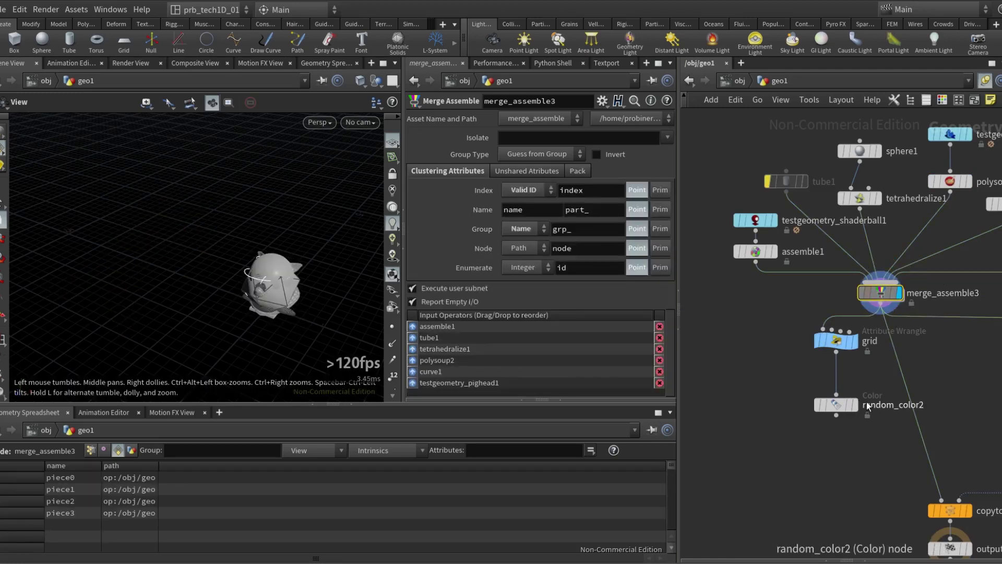
{"action": "left_click", "coordinate": [842, 407]}
{"action": "left_click", "coordinate": [880, 292]}
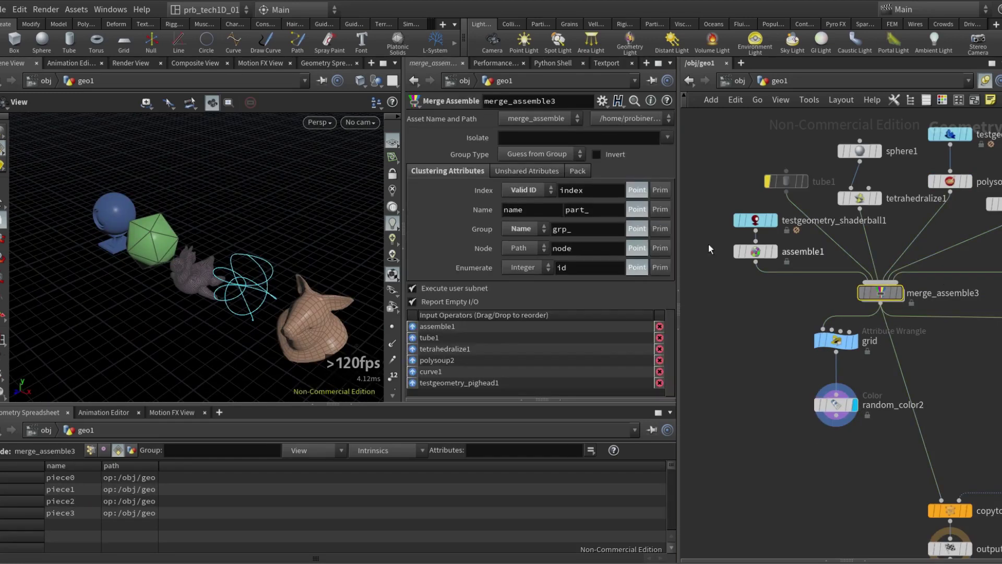
{"action": "left_click", "coordinate": [577, 171]}
{"action": "left_click", "coordinate": [416, 187]}
{"action": "left_click_drag", "start_coordinate": [219, 198], "coordinate": [276, 203]}
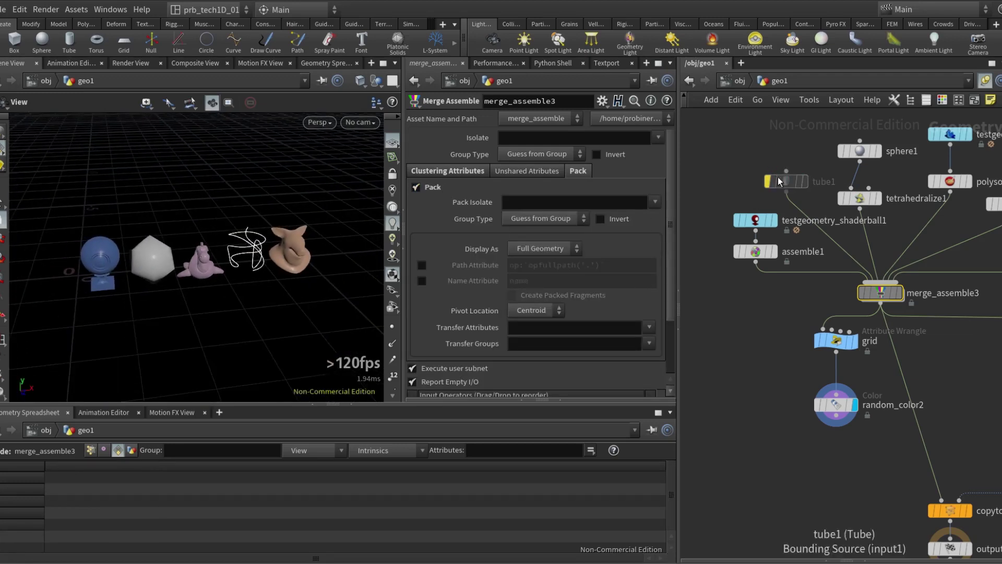
Un-bypass tube1 to restore the cylinder and set Pack Isolate to Geometry primitives.
{"action": "left_click", "coordinate": [763, 158]}
{"action": "middle_click", "coordinate": [883, 294]}
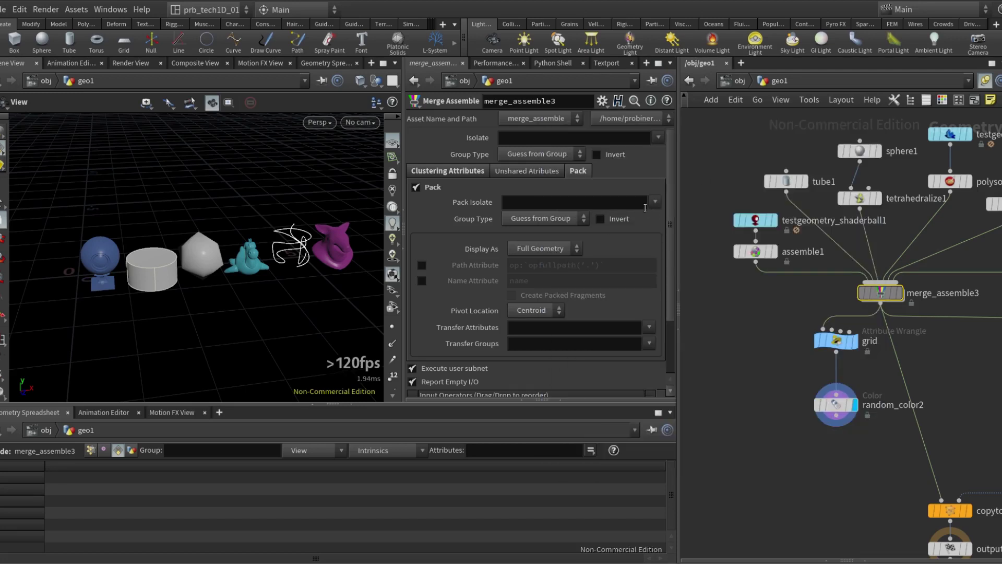
{"action": "left_click", "coordinate": [656, 202]}
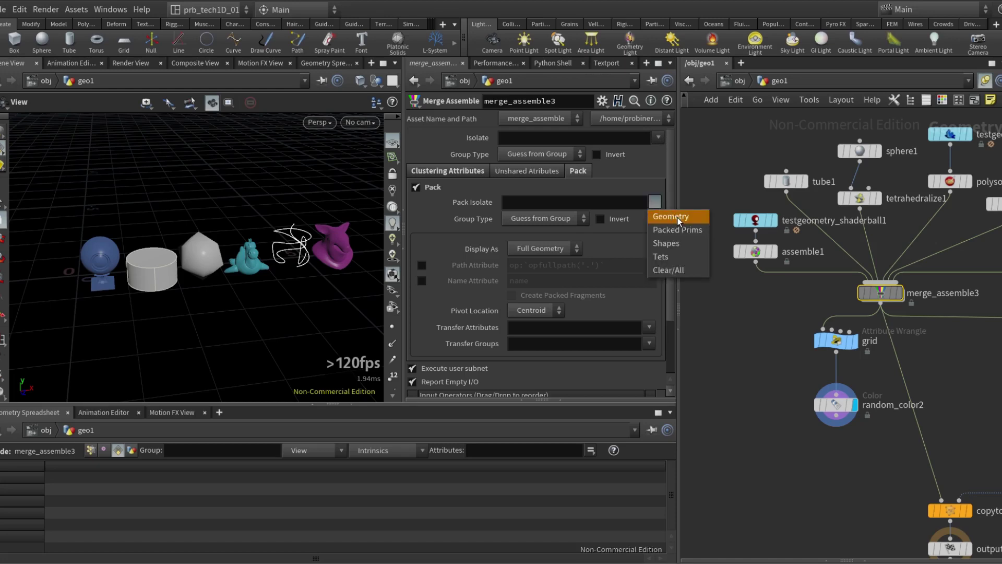
{"action": "left_click", "coordinate": [677, 217]}
{"action": "middle_click", "coordinate": [867, 295]}
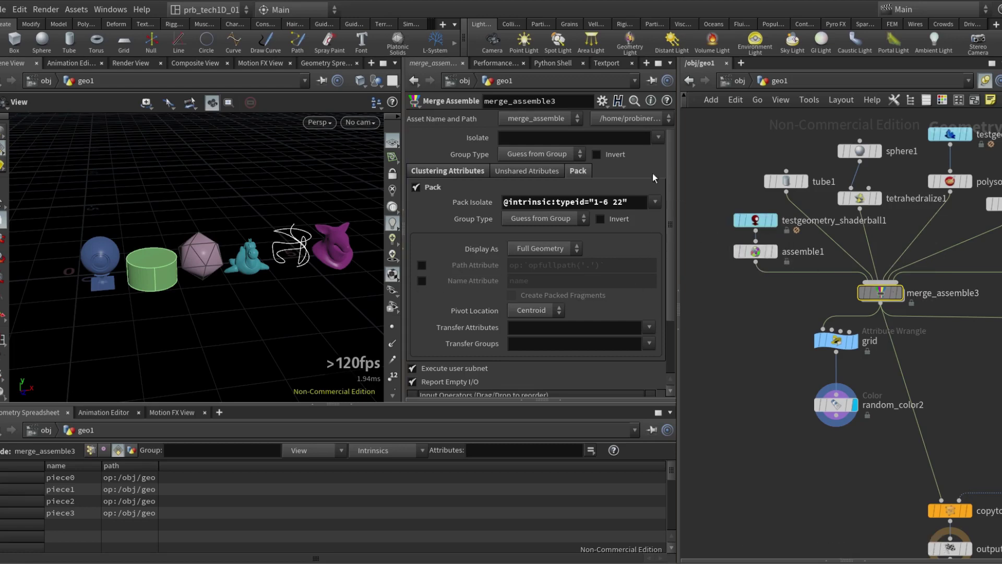
Clear merge_assemble3's Pack Isolate filter so all nine primitives get packed.
{"action": "left_click", "coordinate": [656, 202]}
{"action": "left_click", "coordinate": [668, 269]}
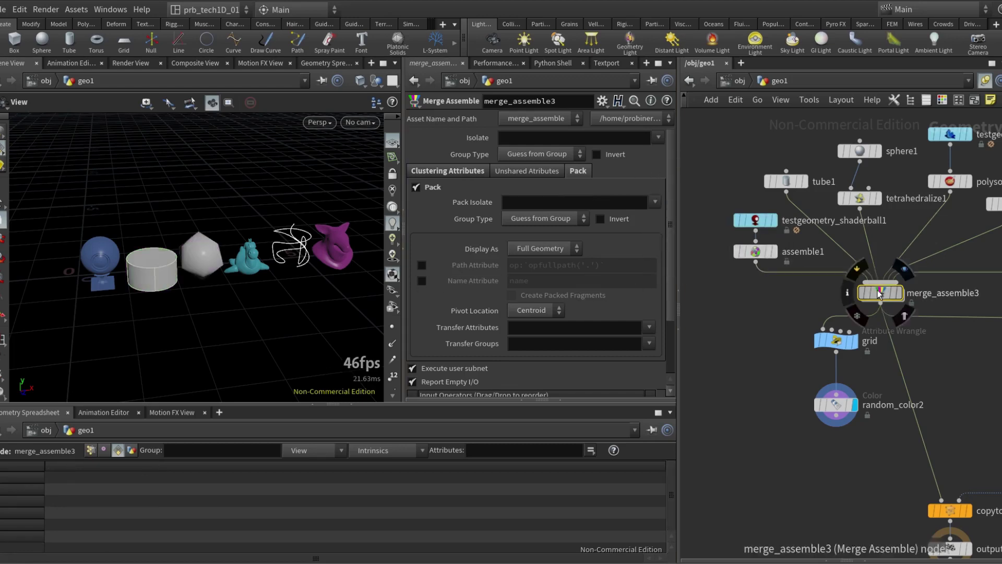
{"action": "middle_click", "coordinate": [879, 293]}
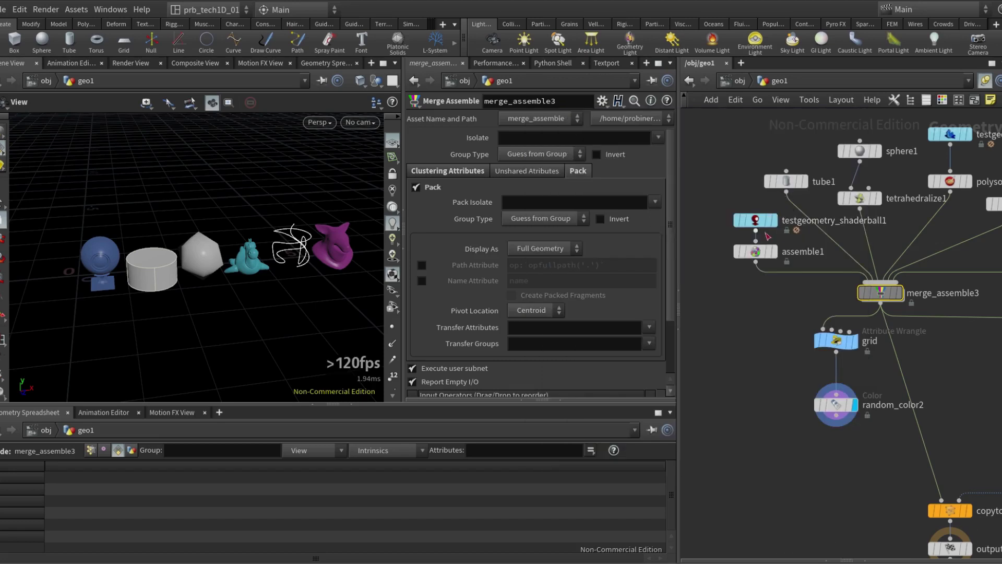
{"action": "middle_click_drag", "start_coordinate": [758, 253], "coordinate": [525, 208]}
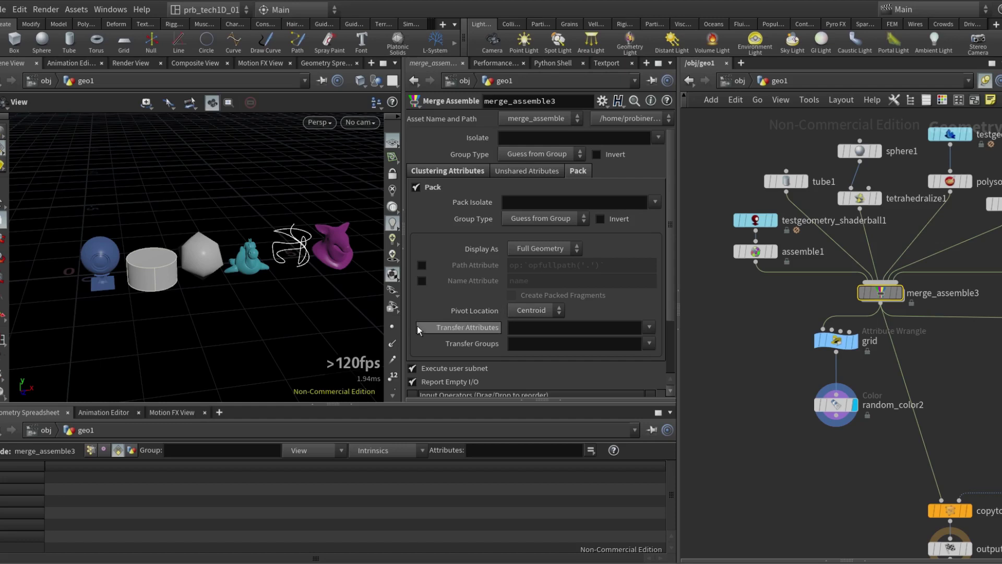
Enable Name Attribute for the packed pieces, then bring merge_assemble2's branch into view.
{"action": "left_click", "coordinate": [422, 280]}
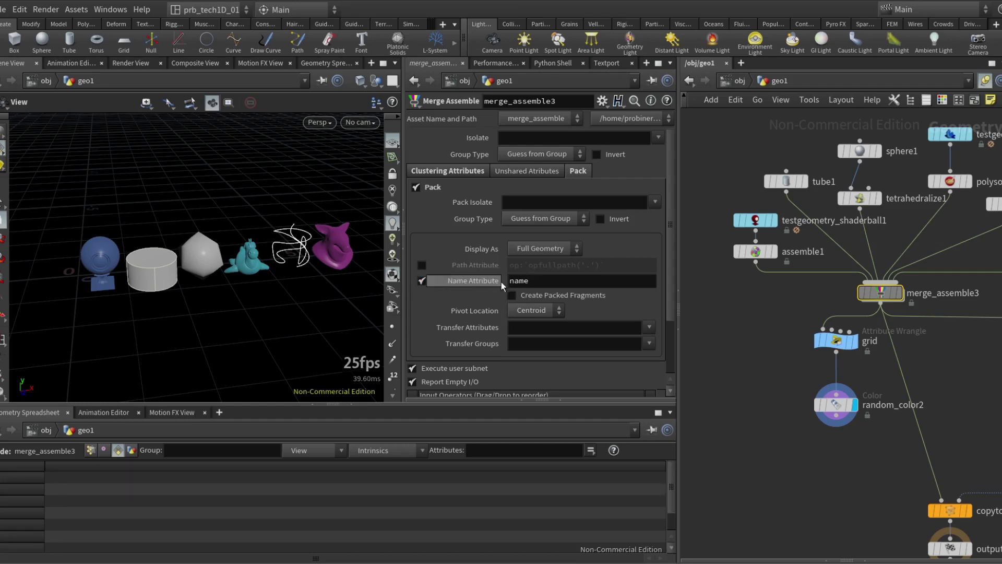
{"action": "middle_click", "coordinate": [886, 294]}
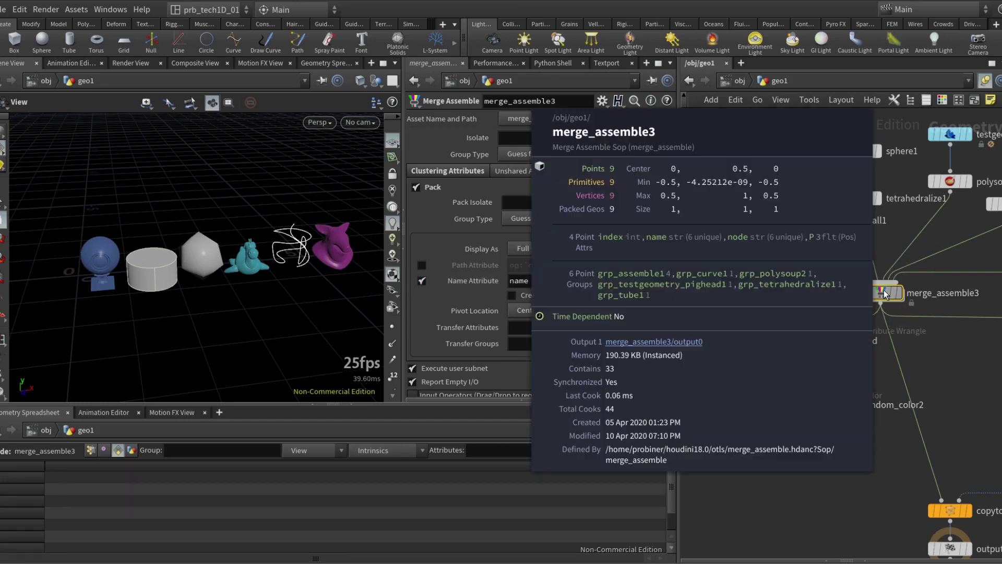
{"action": "middle_click_drag", "start_coordinate": [885, 294], "coordinate": [612, 177]}
{"action": "middle_click_drag", "start_coordinate": [612, 213], "coordinate": [576, 235]}
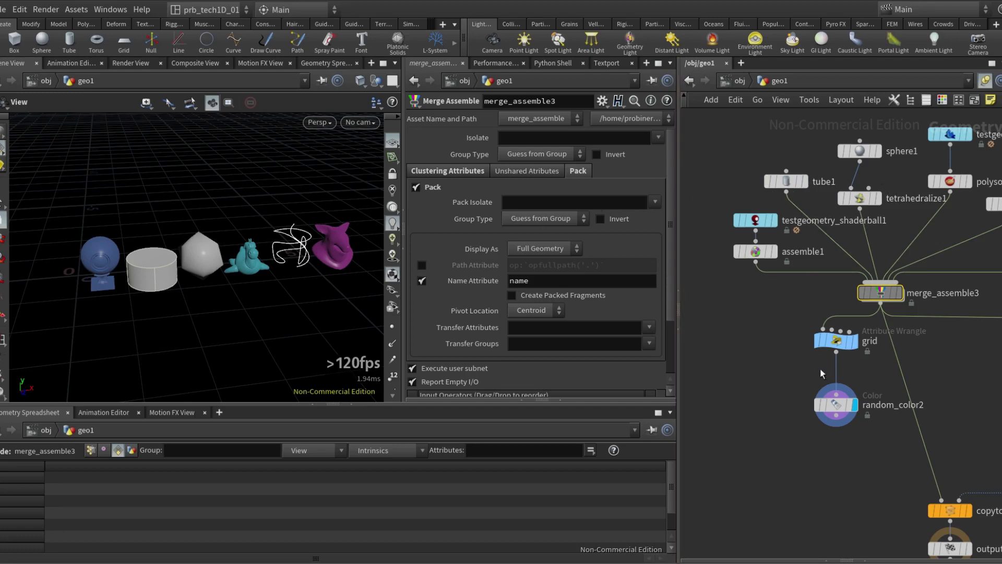
{"action": "middle_click_drag", "start_coordinate": [749, 306], "coordinate": [908, 313]}
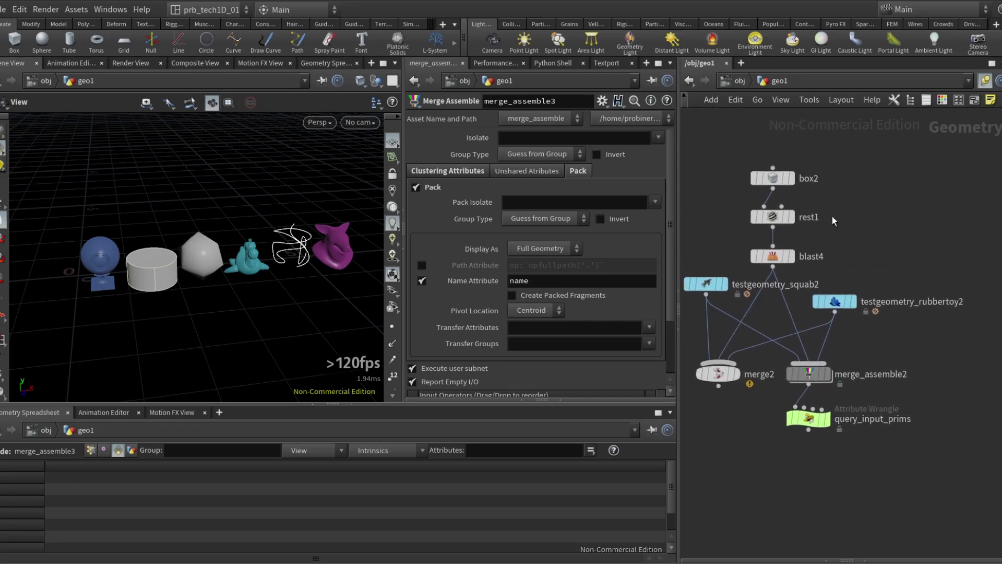
Display query_input_prims and enable Point for Node and Enumerate on merge_assemble2.
{"action": "left_click", "coordinate": [829, 424]}
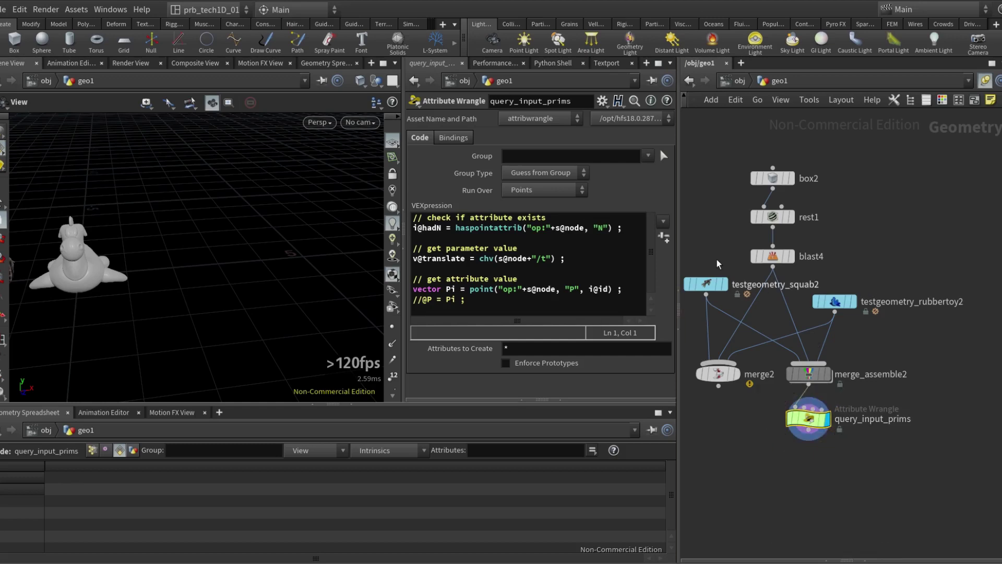
{"action": "left_click", "coordinate": [839, 385]}
{"action": "left_click", "coordinate": [430, 172]}
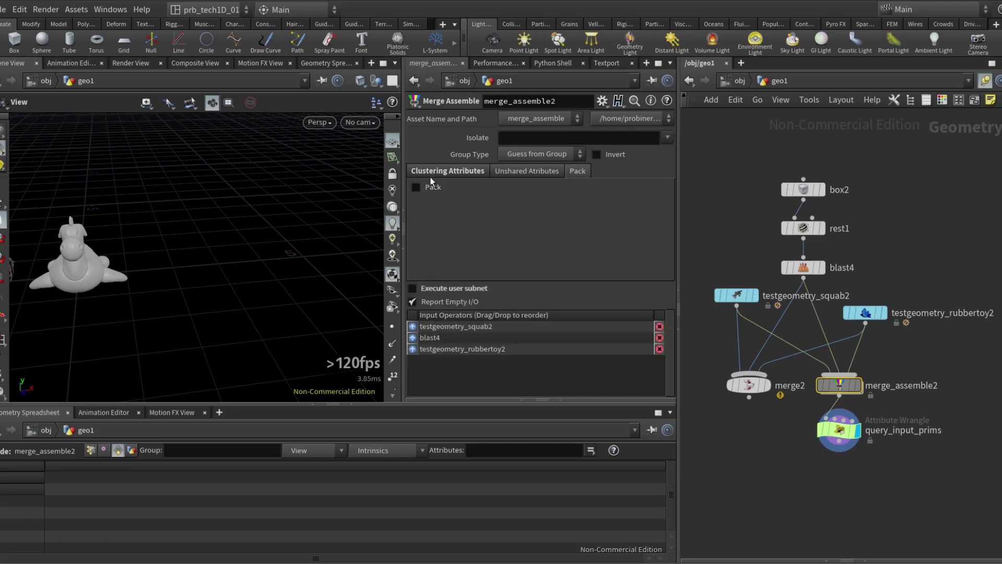
{"action": "left_click", "coordinate": [635, 249]}
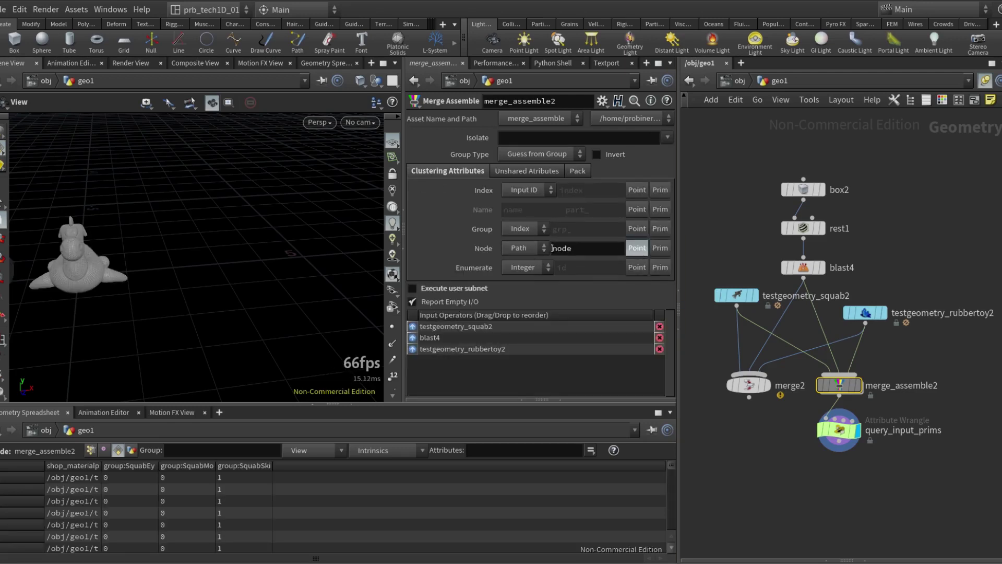
{"action": "left_click", "coordinate": [630, 268]}
Show query_input_prims' point attributes in the spreadsheet, sorted by hadN.
{"action": "left_click", "coordinate": [841, 431]}
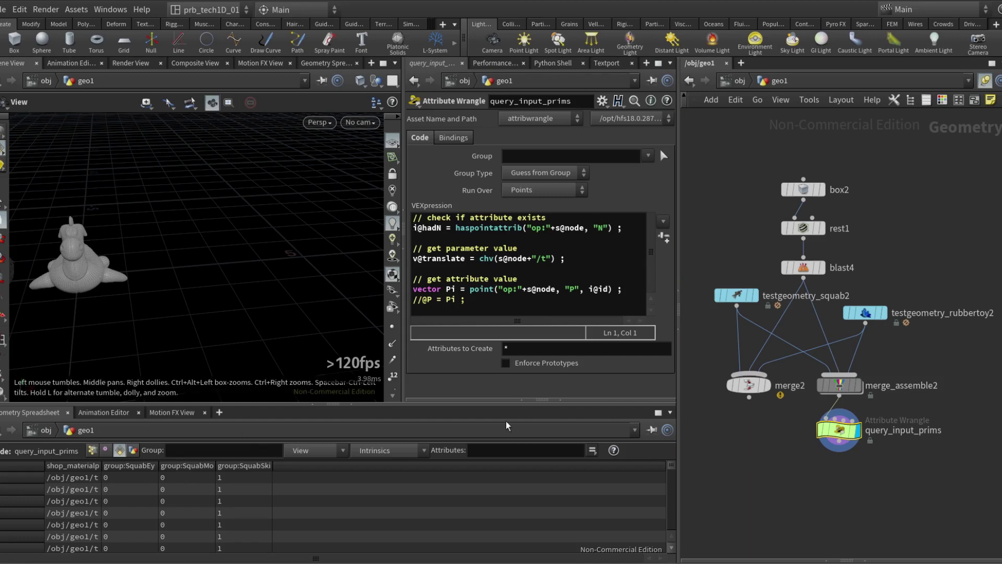
{"action": "left_click", "coordinate": [94, 451]}
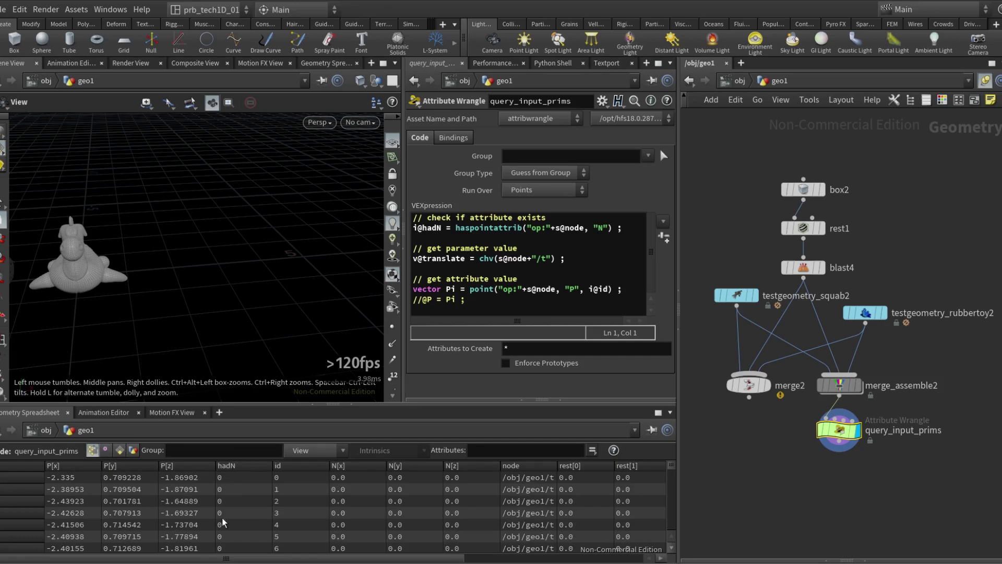
{"action": "left_click", "coordinate": [237, 469]}
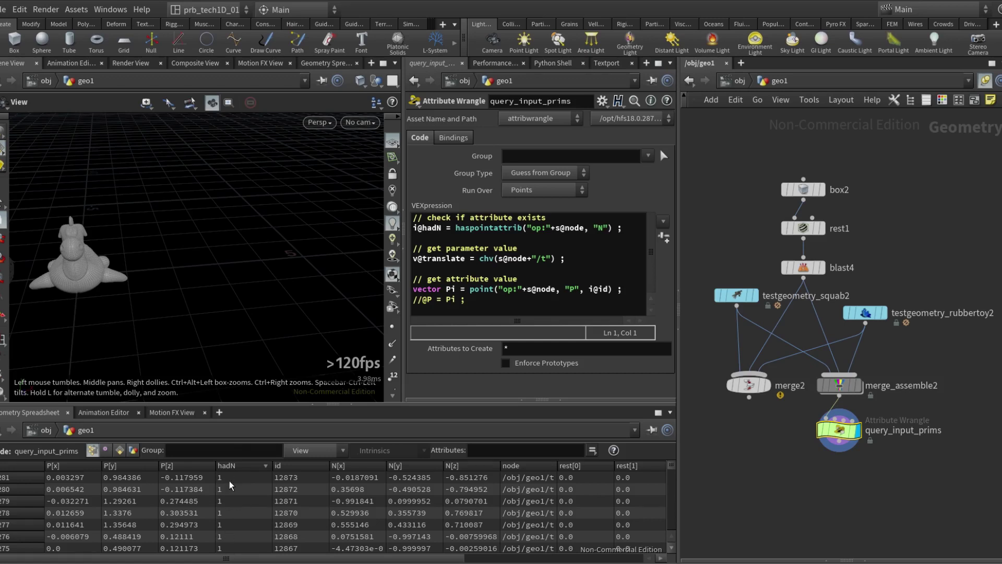
{"action": "left_click_drag", "start_coordinate": [175, 314], "coordinate": [224, 298]}
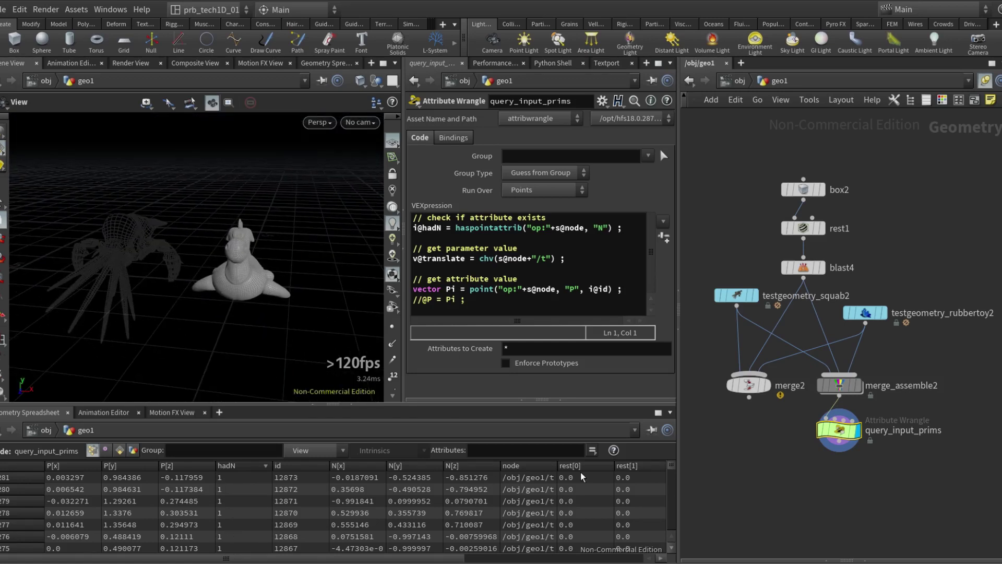
{"action": "mouse_move", "coordinate": [414, 258]}
{"action": "left_mouse_down"}
{"action": "mouse_move", "coordinate": [574, 258]}
{"action": "mouse_move", "coordinate": [412, 258]}
{"action": "left_mouse_up"}
{"action": "left_click", "coordinate": [436, 258]}
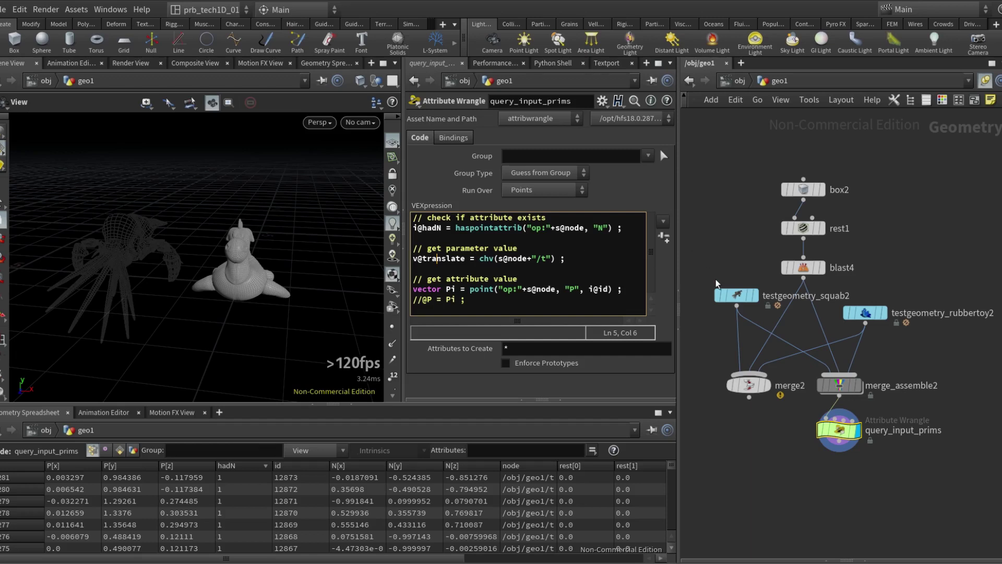
Compare squab (-2.3, 0.5, 0) and rubber toy translates against the wrangle's points sorted by translate[0].
{"action": "left_click", "coordinate": [728, 296]}
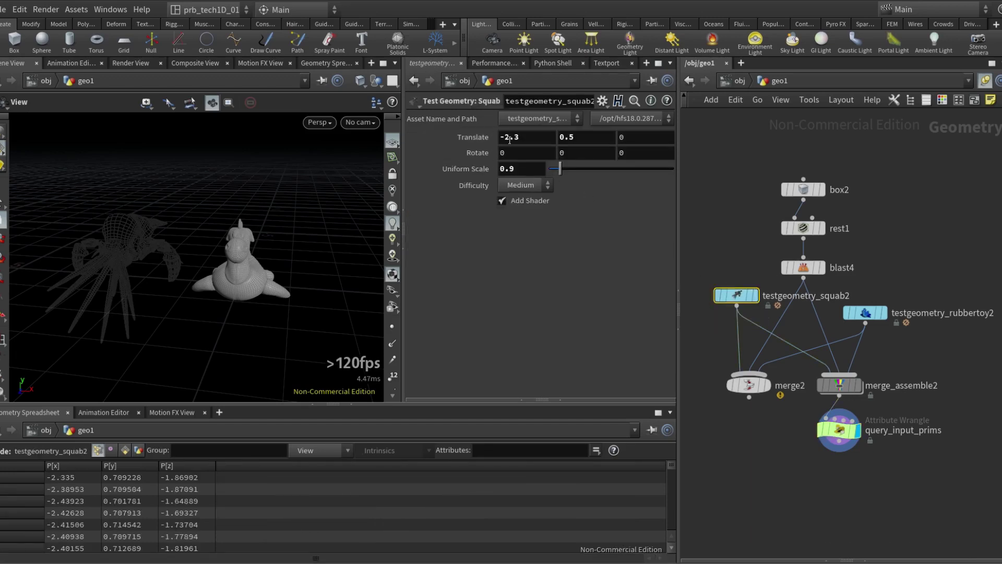
{"action": "left_click_drag", "start_coordinate": [500, 137], "coordinate": [514, 137]}
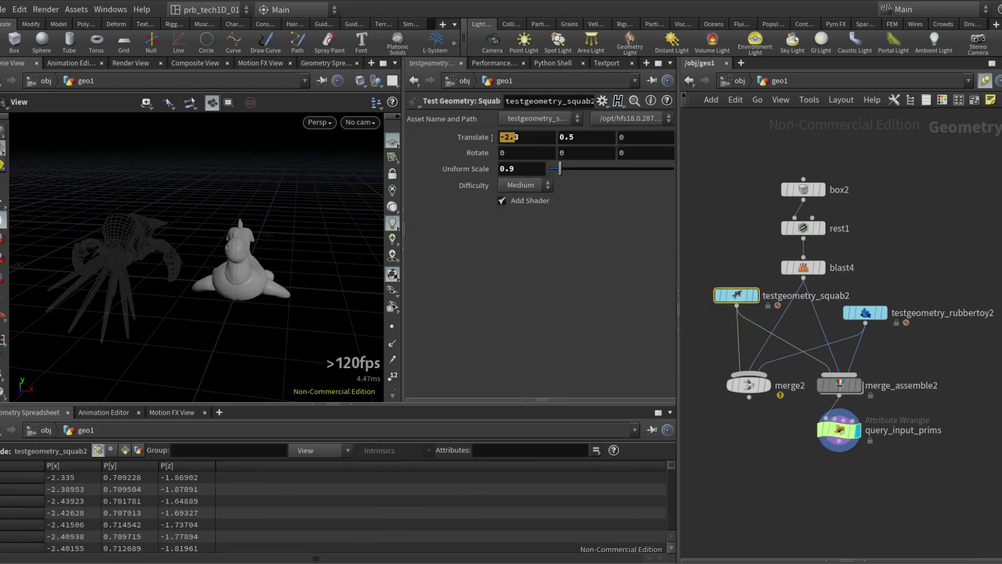
{"action": "left_click", "coordinate": [864, 313]}
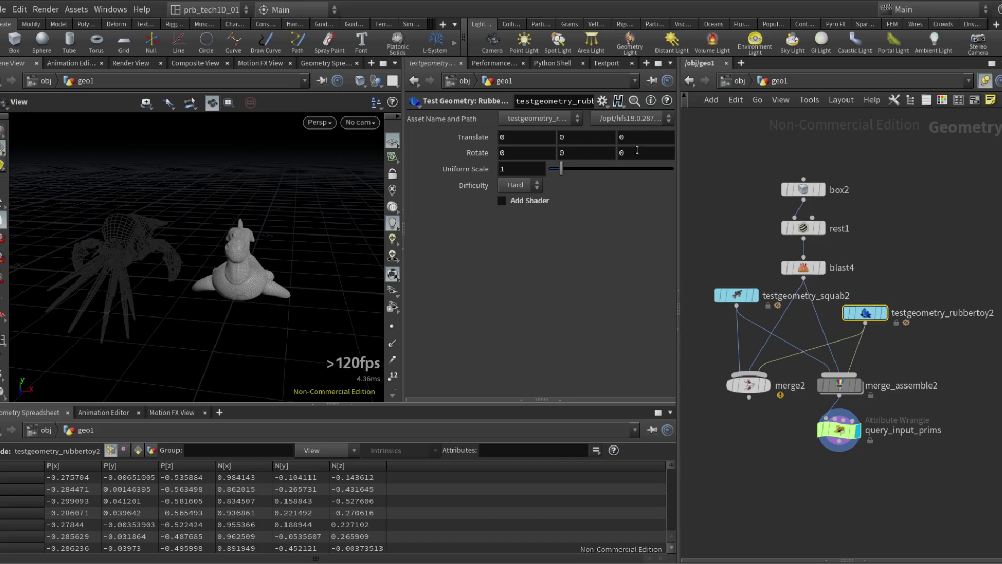
{"action": "left_click", "coordinate": [837, 429]}
{"action": "left_click_drag", "start_coordinate": [419, 560], "coordinate": [598, 559]}
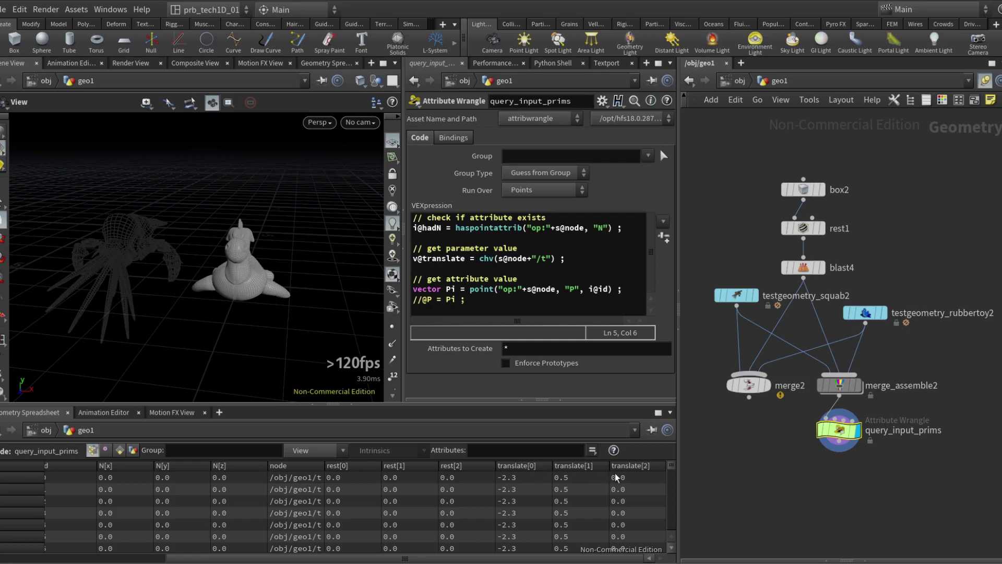
{"action": "left_click", "coordinate": [513, 466]}
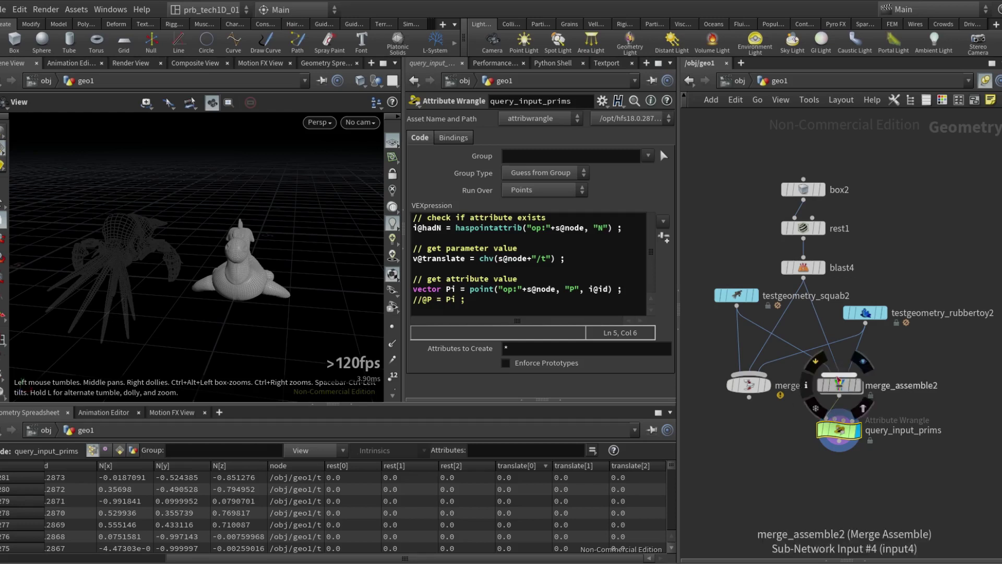
Enable Execute User Subnet on merge_assemble2 and review the wrangle's node-path and i@id lookup.
{"action": "left_click", "coordinate": [839, 385]}
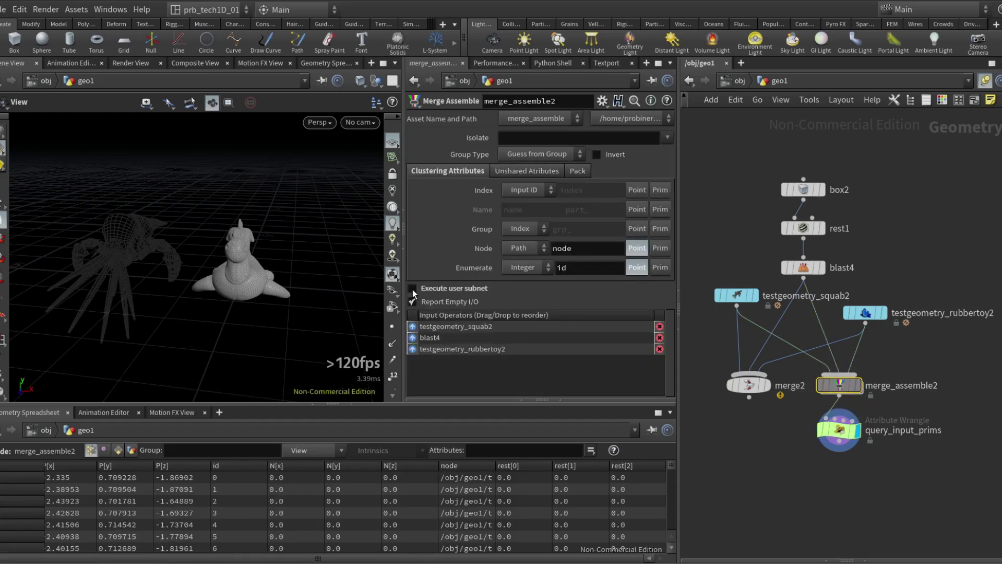
{"action": "left_click", "coordinate": [412, 288]}
{"action": "left_click_drag", "start_coordinate": [157, 256], "coordinate": [245, 224]}
{"action": "left_click", "coordinate": [839, 429]}
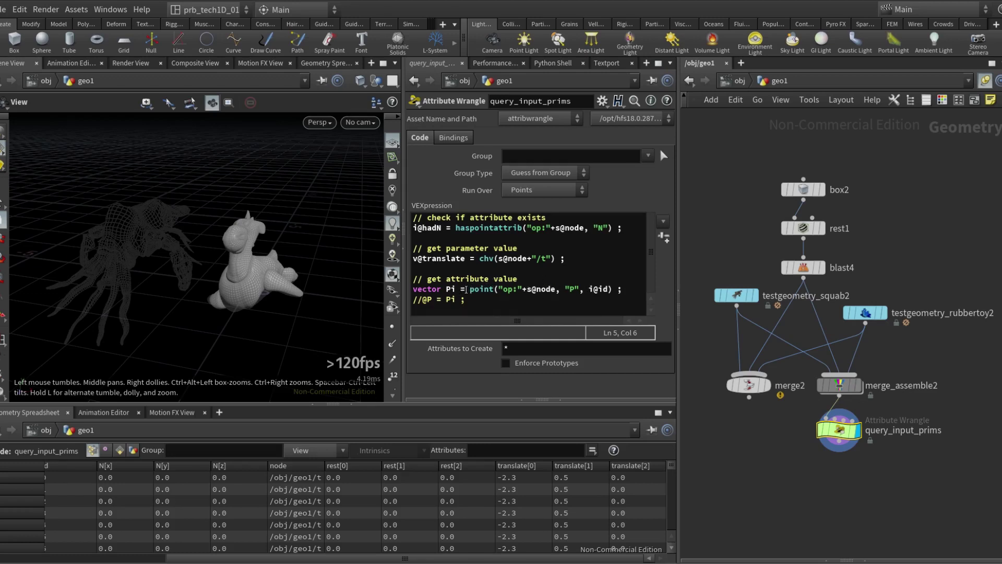
{"action": "left_click_drag", "start_coordinate": [550, 289], "coordinate": [516, 290]}
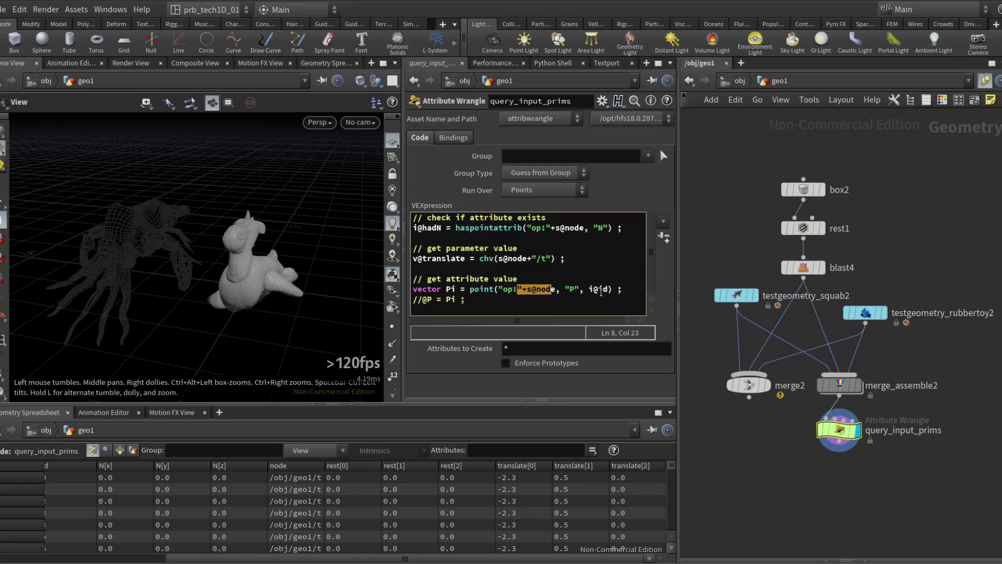
{"action": "left_click", "coordinate": [601, 291]}
{"action": "left_click_drag", "start_coordinate": [589, 290], "coordinate": [607, 288]}
Uncomment @P = Pi in query_input_prims so points move to their original input positions.
{"action": "left_click", "coordinate": [529, 301]}
{"action": "left_click_drag", "start_coordinate": [424, 302], "coordinate": [412, 302]}
{"action": "key", "text": "BackSpace"}
{"action": "left_click_drag", "start_coordinate": [198, 287], "coordinate": [154, 255]}
{"action": "mouse_move", "coordinate": [735, 296]}
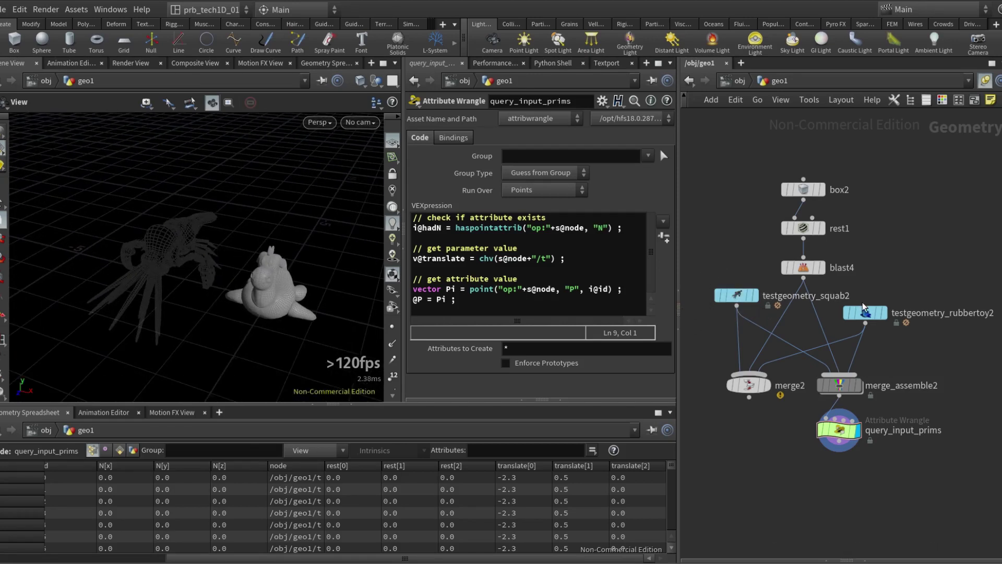
{"action": "left_click", "coordinate": [842, 385]}
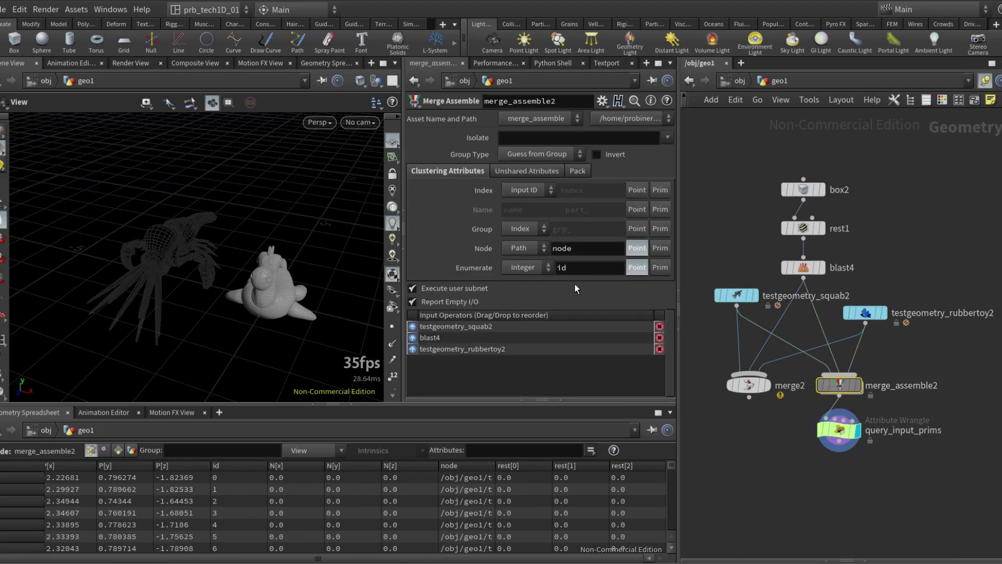